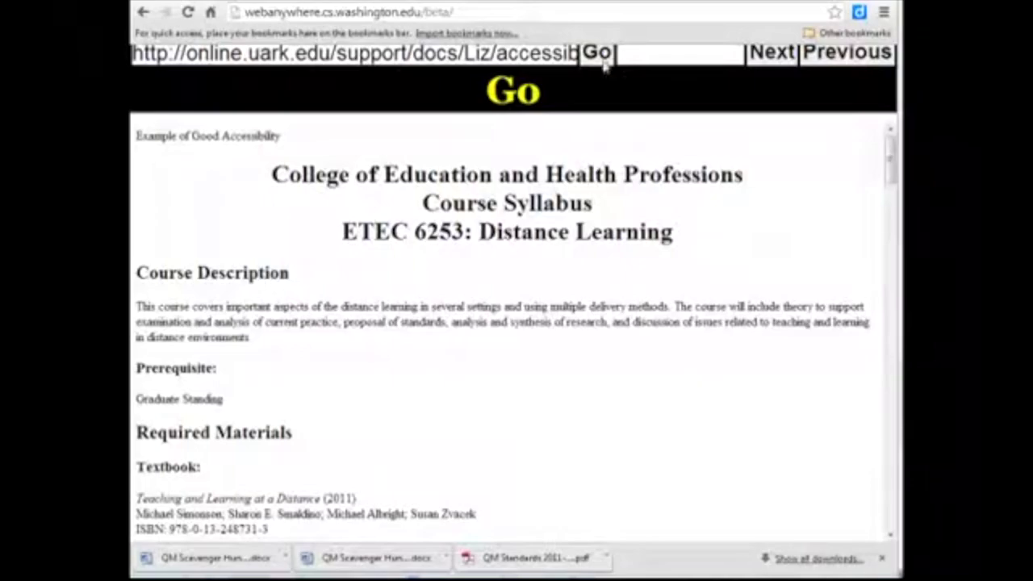
# Step: Load the well-formatted syllabus and hear its headings, Course Description through Hardware, reaching the Collaborate link
pyautogui.click(606, 51)
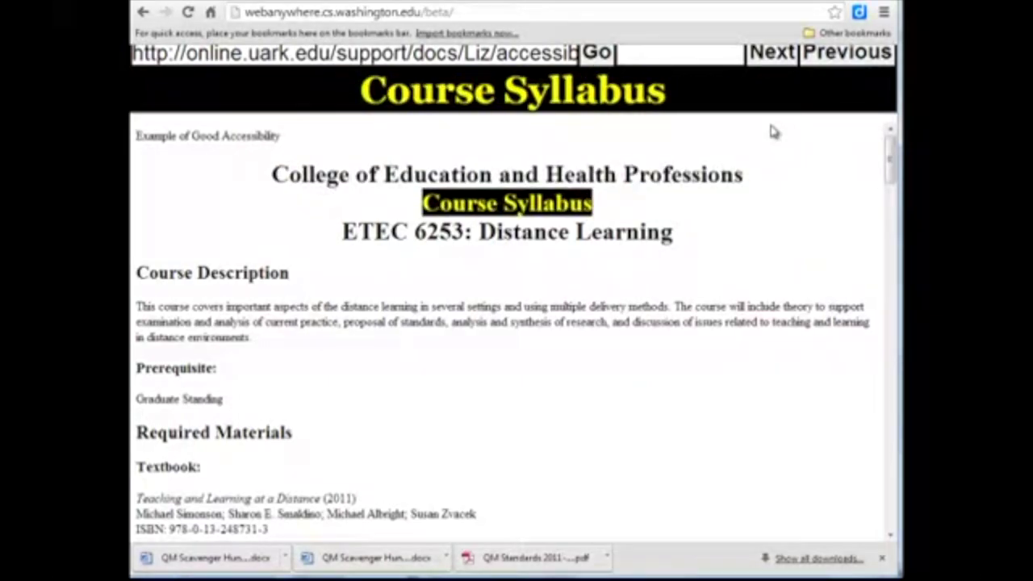
pyautogui.hotkey('ctrl', 'h')
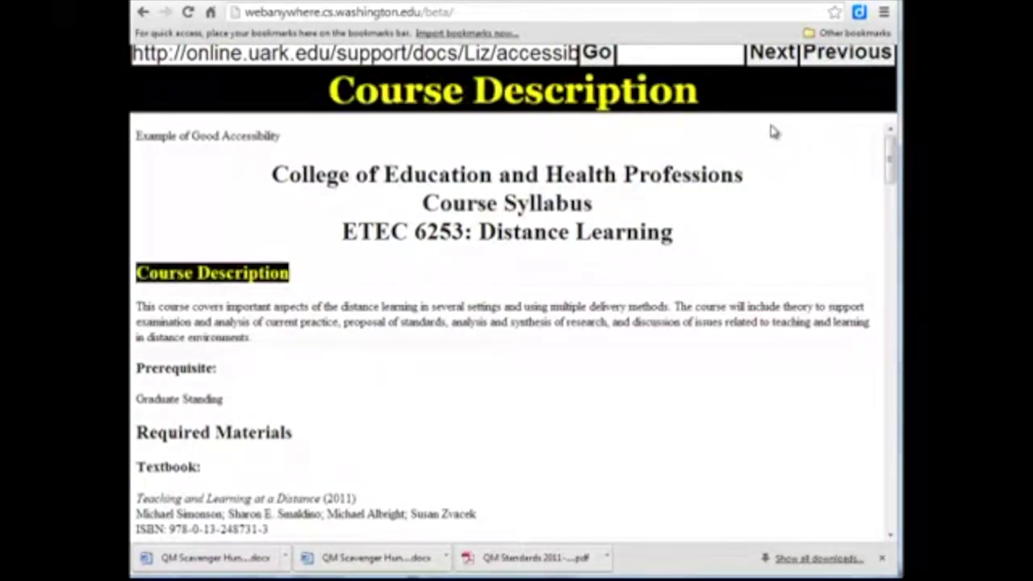
pyautogui.hotkey('ctrl', 'h')
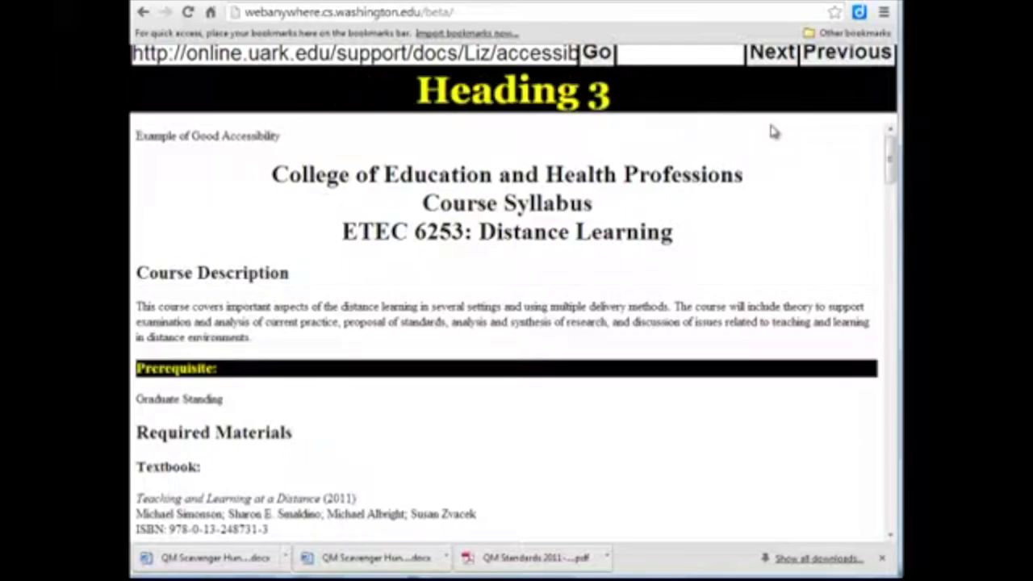
pyautogui.hotkey('ctrl', 'h')
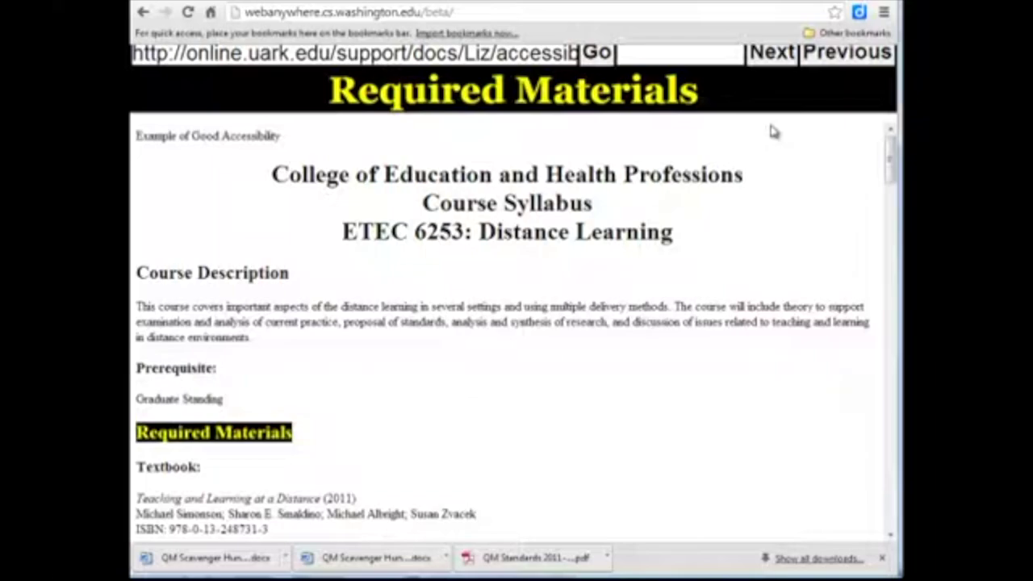
pyautogui.hotkey('ctrl', 'h')
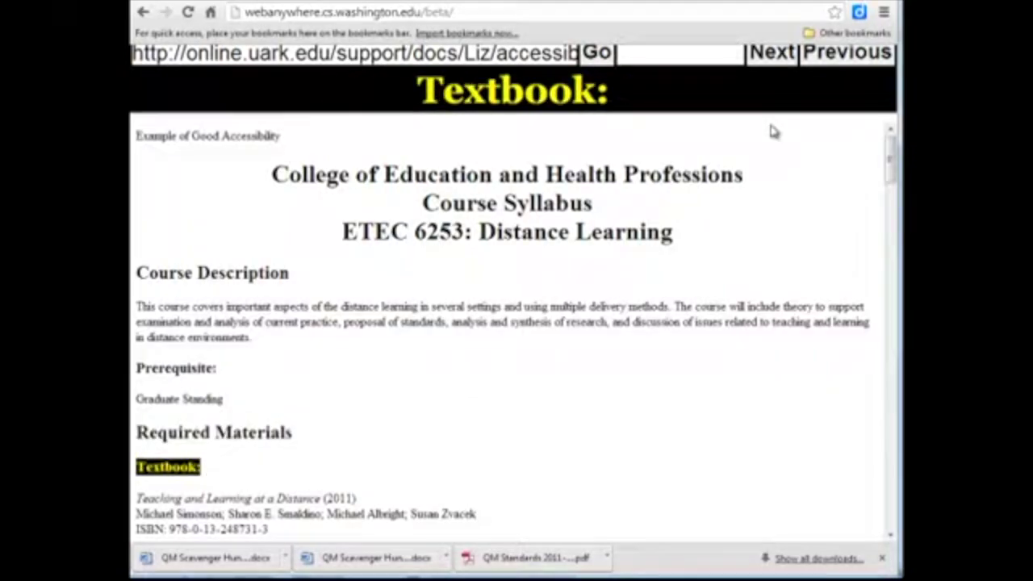
pyautogui.hotkey('ctrl', 'h')
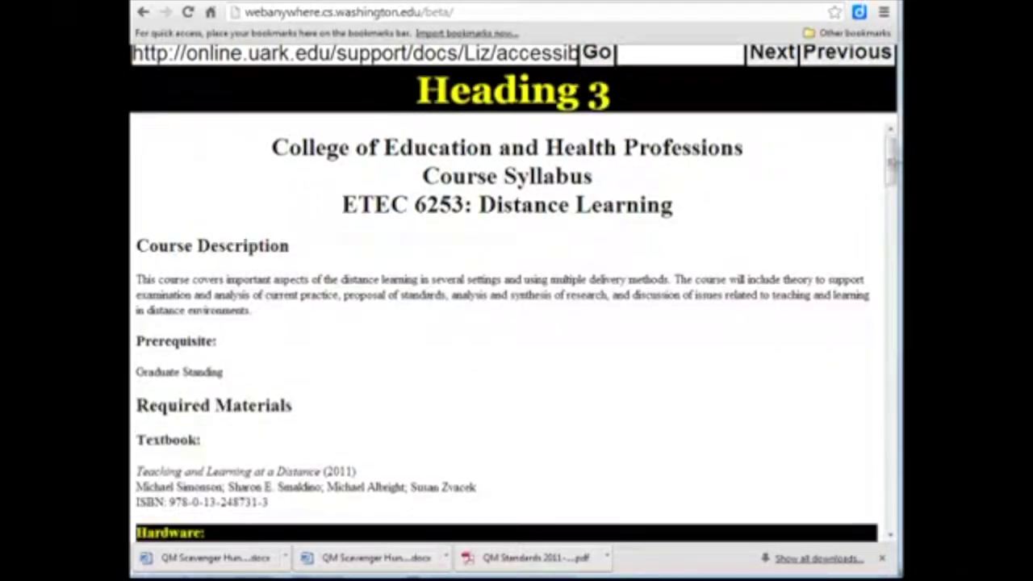
pyautogui.press('Tab')
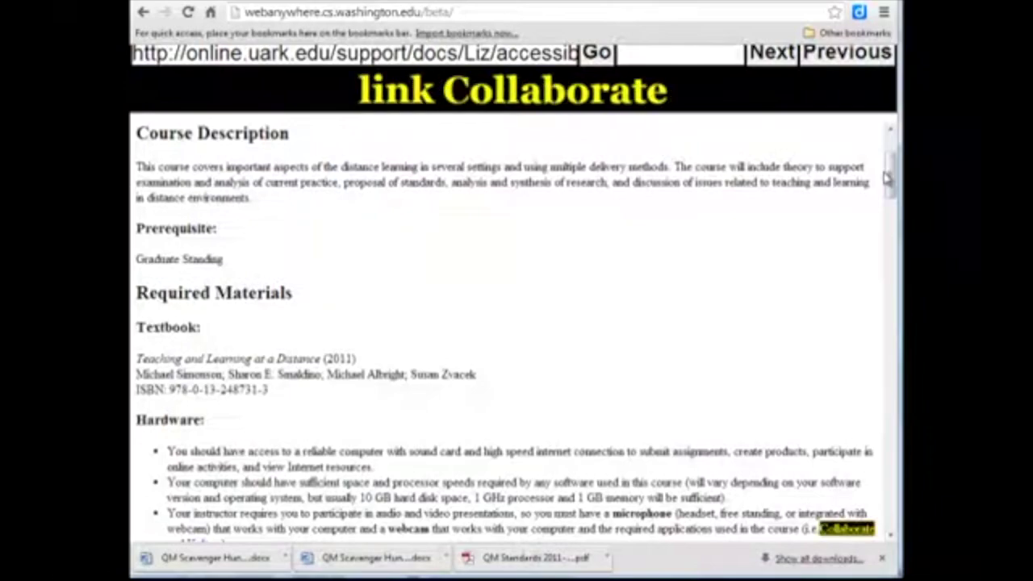
# Step: Step through the Kaltura, Microsoft Word, OpenOffice and Google Docs links on the syllabus
pyautogui.press('Tab')
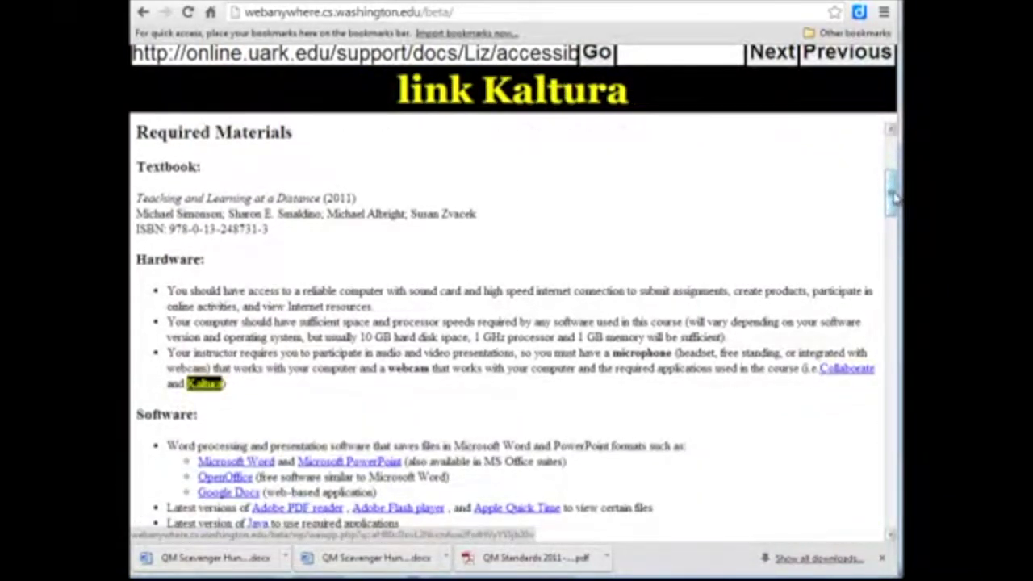
pyautogui.press('Tab')
pyautogui.press('Tab')
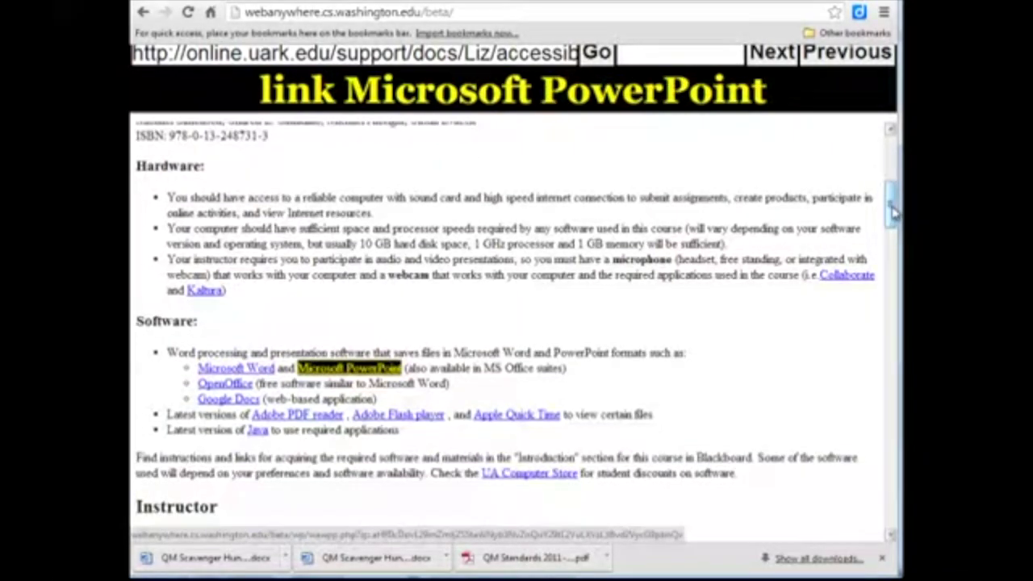
pyautogui.press('Tab')
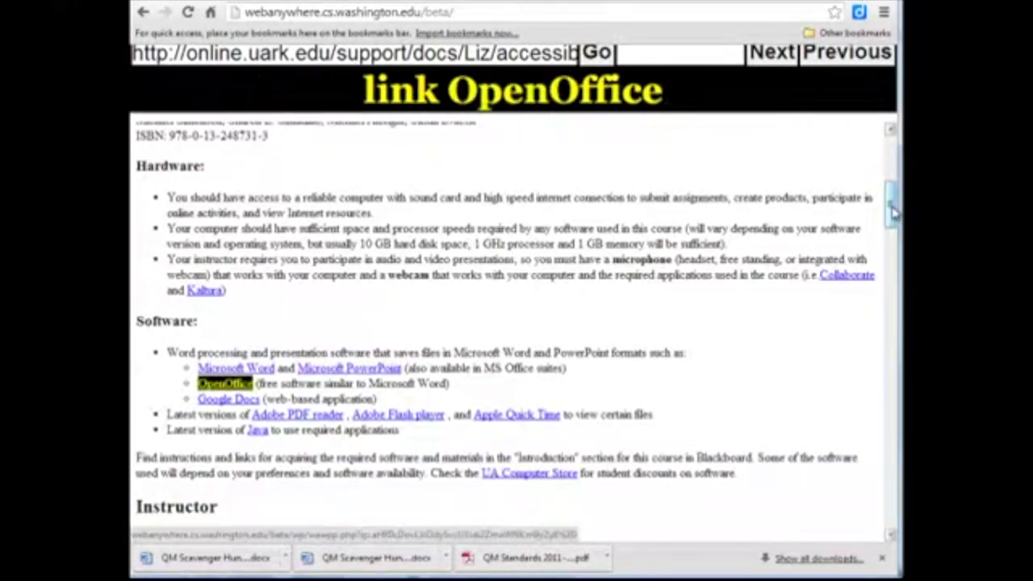
pyautogui.press('Tab')
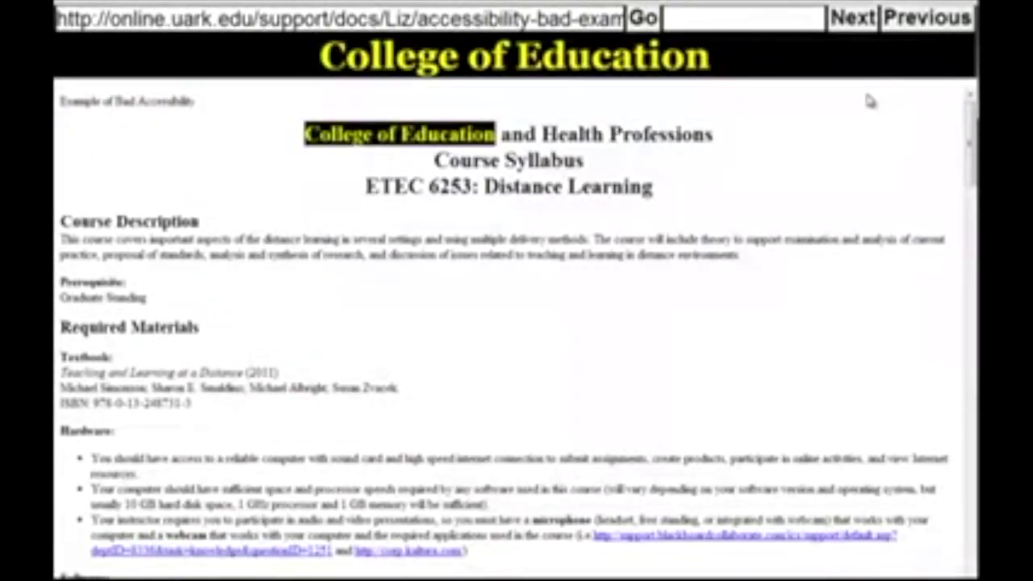
# Step: Check the poorly formatted page for headings, finding none, and hear the raw blackboardcollaborate link
pyautogui.press('h')
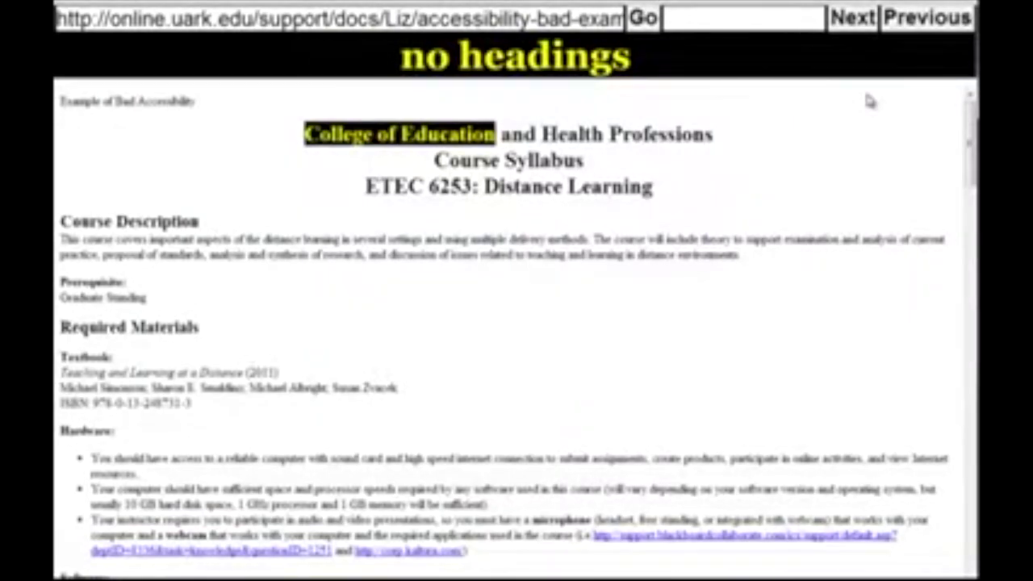
pyautogui.press('Tab')
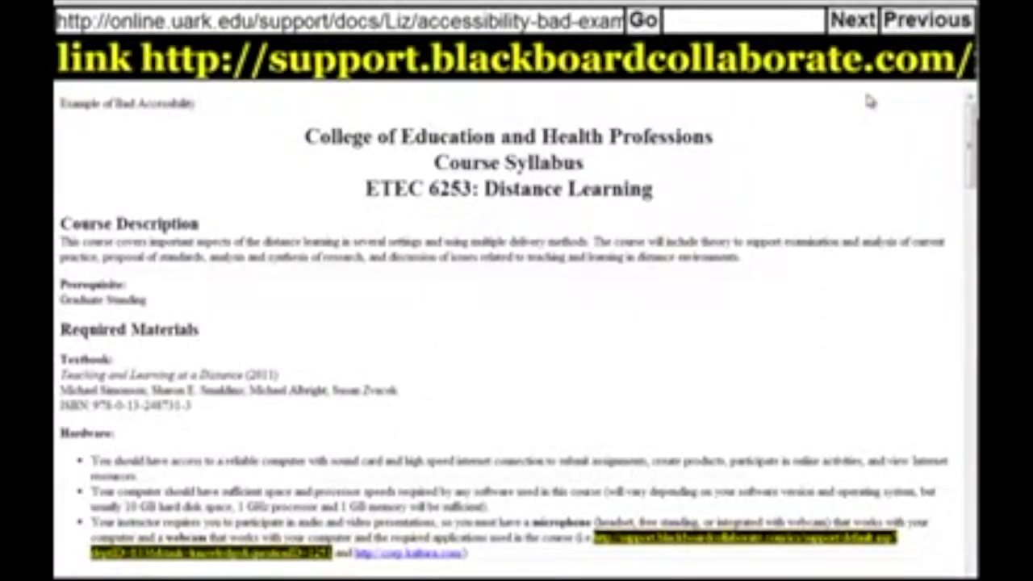
pyautogui.scroll(-2, 878, 122)
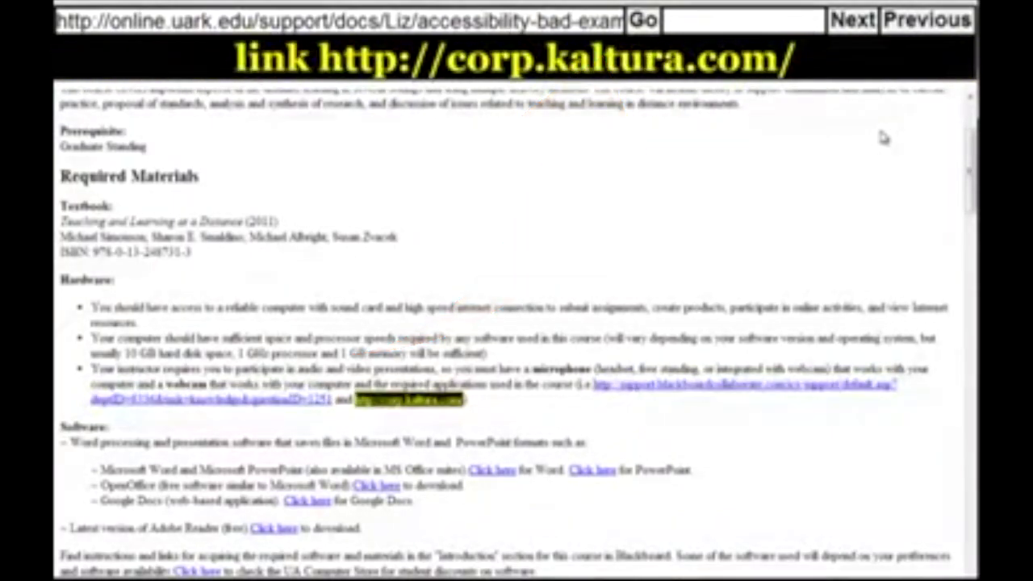
# Step: Hear the Software and Adobe Reader links announced only as "Click here", up to Computer Store
pyautogui.press('Tab')
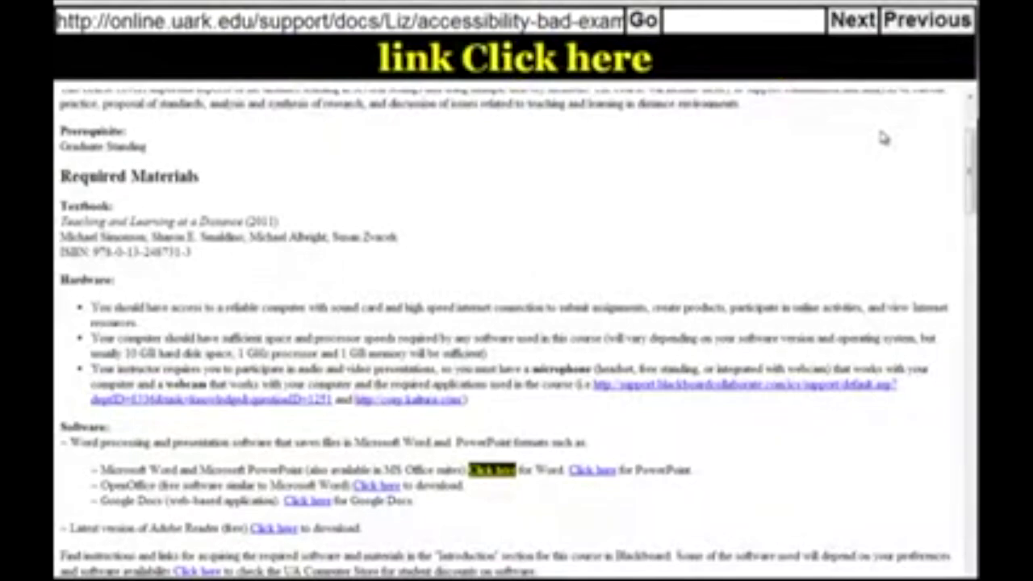
pyautogui.press('Tab')
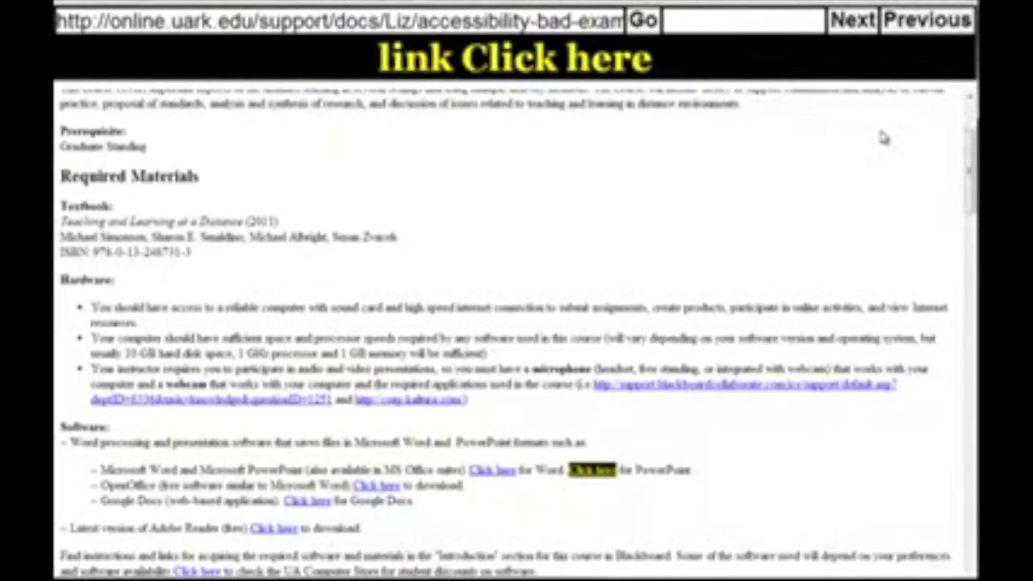
pyautogui.scroll(-3, 882, 137)
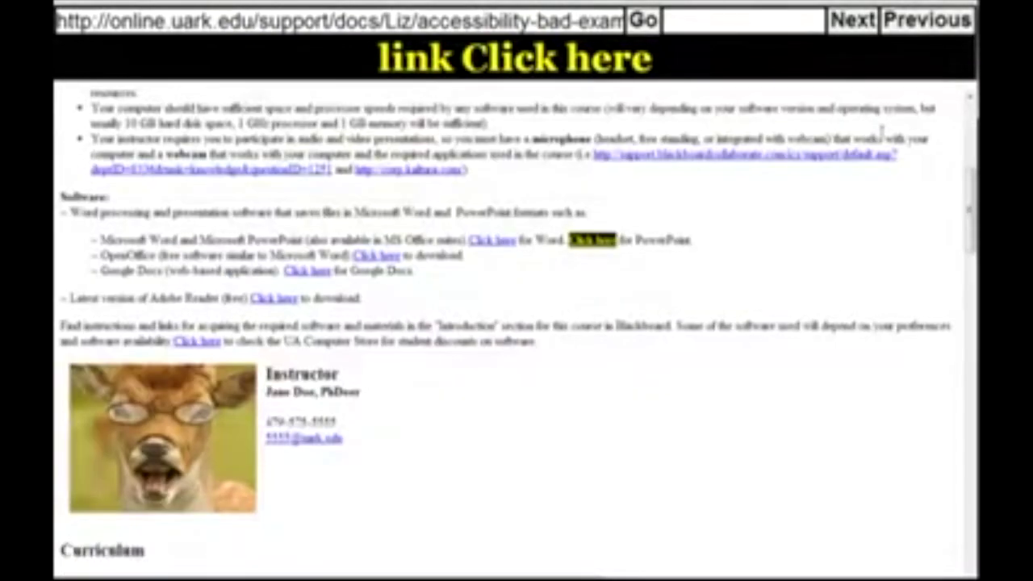
pyautogui.press('Tab')
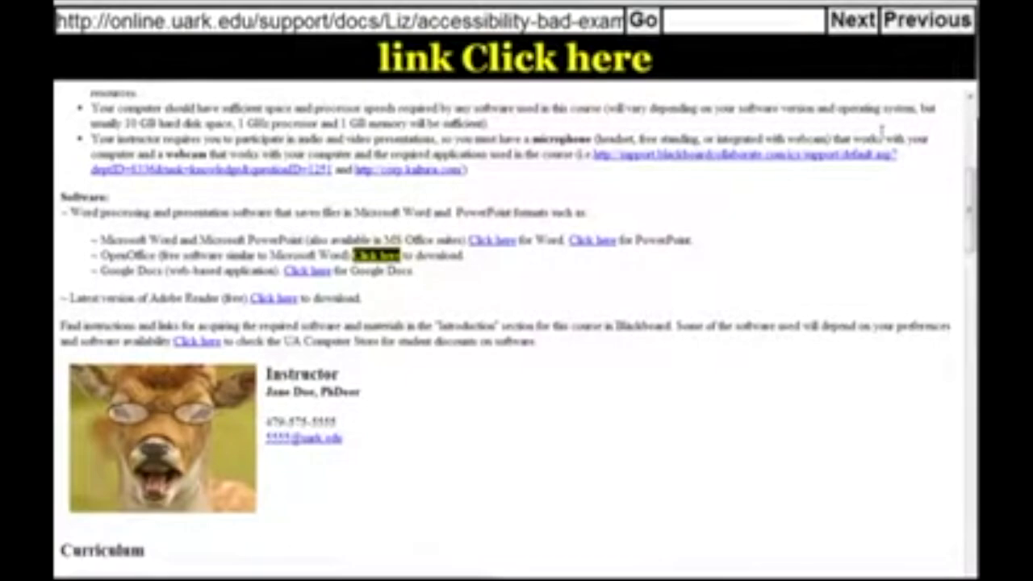
pyautogui.press('Tab')
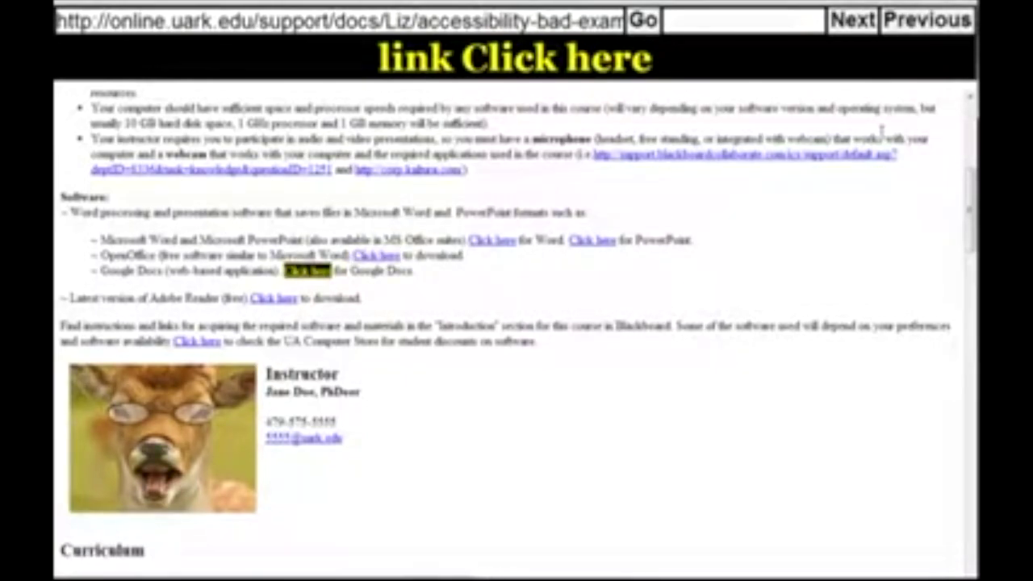
pyautogui.press('Tab')
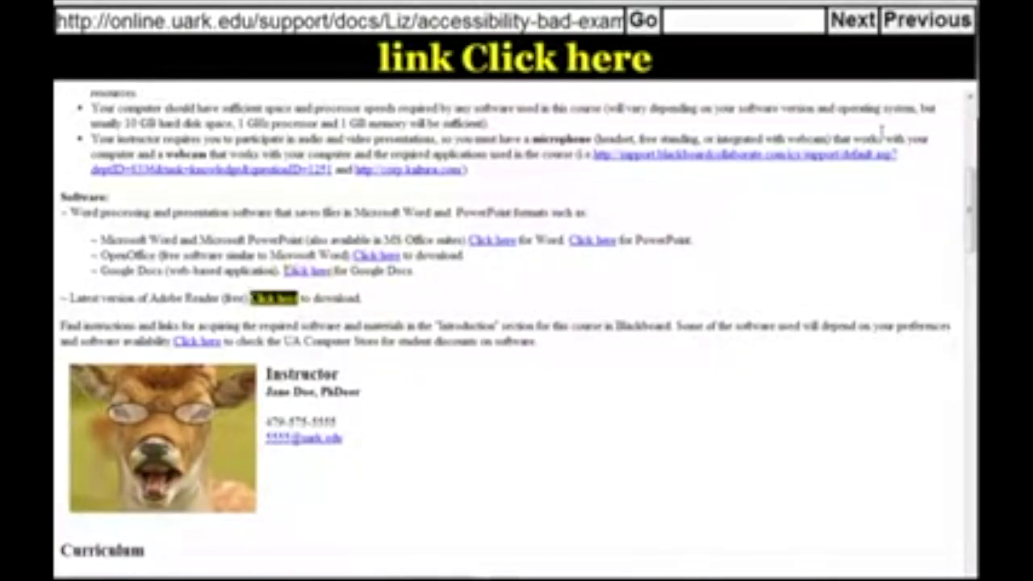
pyautogui.press('Tab')
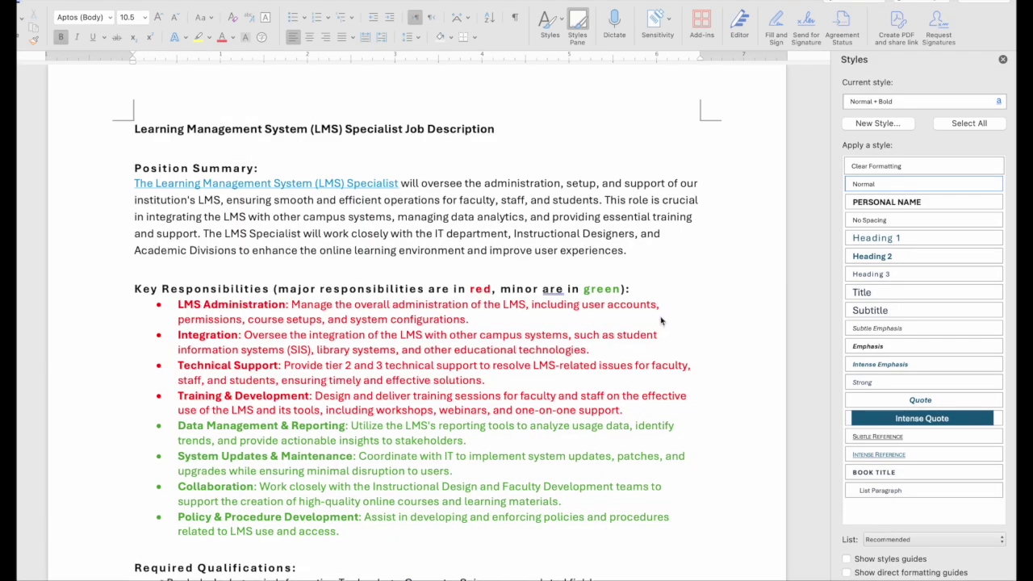
# Step: Apply the Title style to the job description's opening line
pyautogui.scroll(-1, 660, 321)
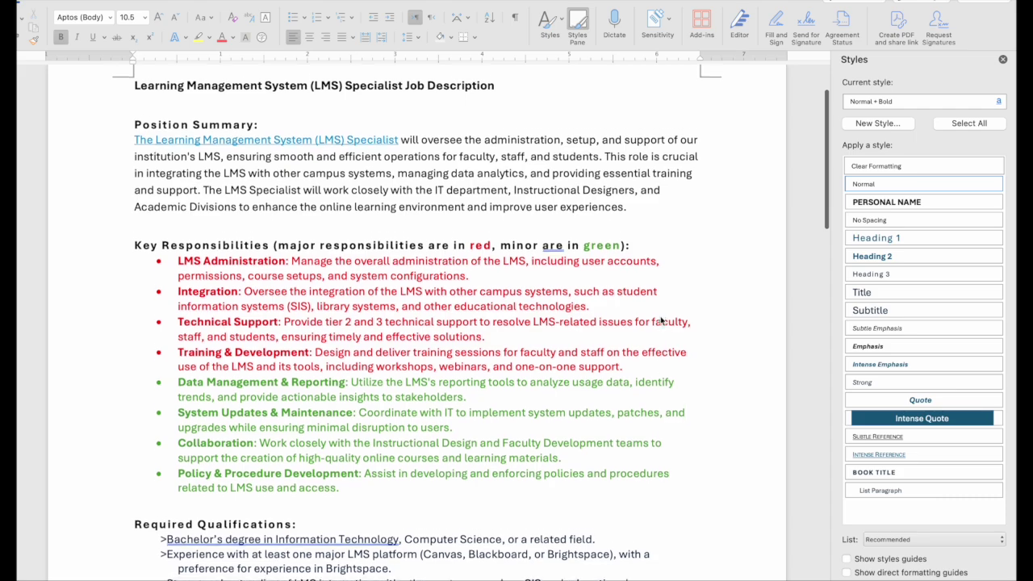
pyautogui.scroll(1, 660, 321)
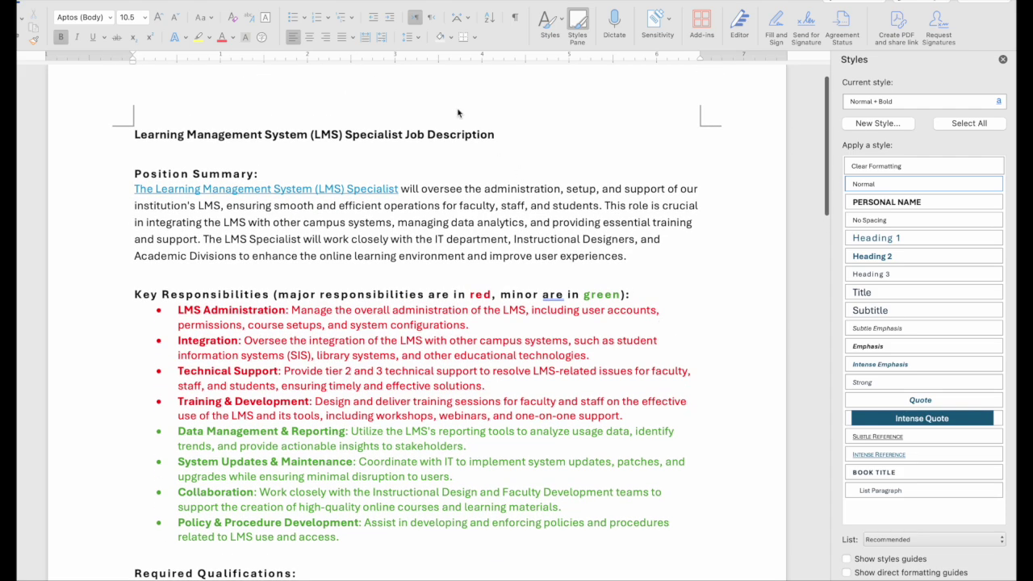
pyautogui.click(134, 135)
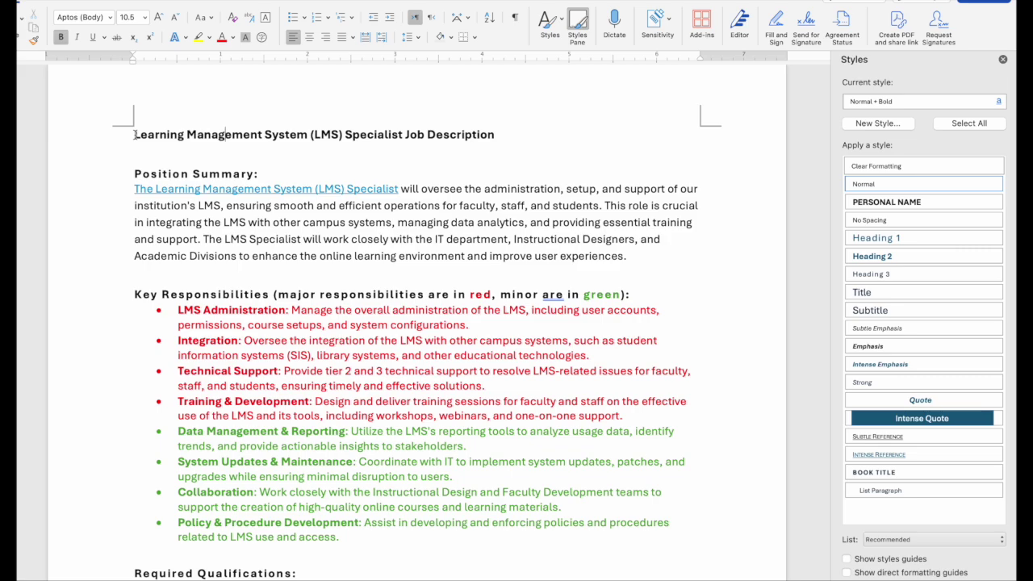
pyautogui.moveTo(134, 135); pyautogui.dragTo(507, 147)
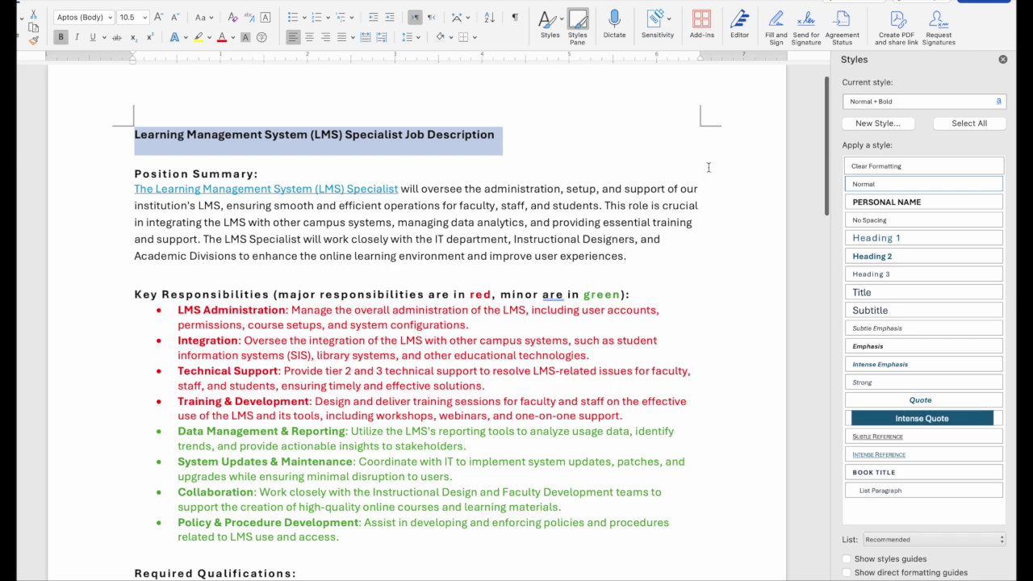
pyautogui.scroll(-1, 709, 167)
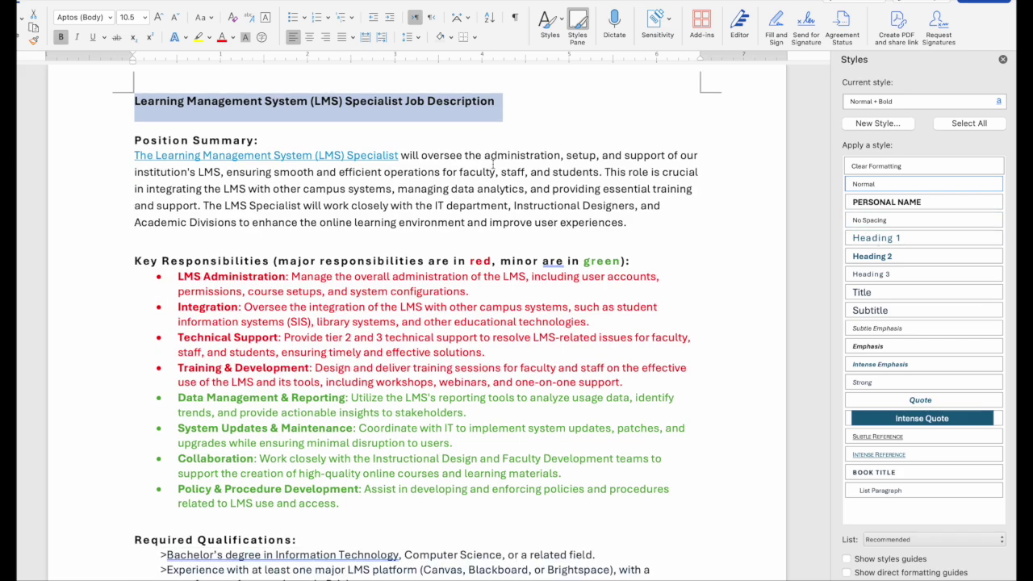
pyautogui.click(876, 297)
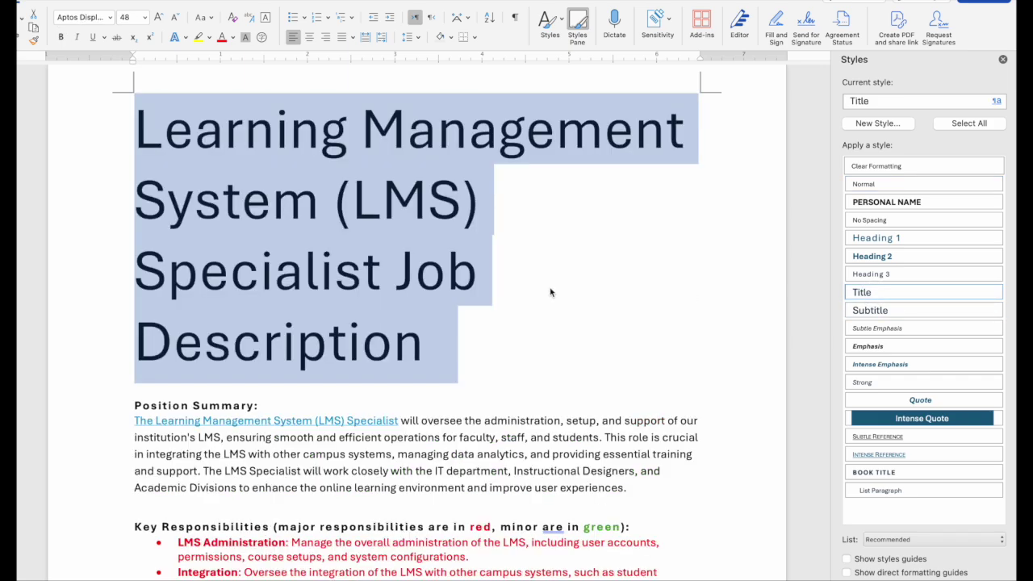
# Step: Show the dropdown menu for the Title style in the Styles pane
pyautogui.scroll(-1, 551, 292)
pyautogui.scroll(1, 551, 292)
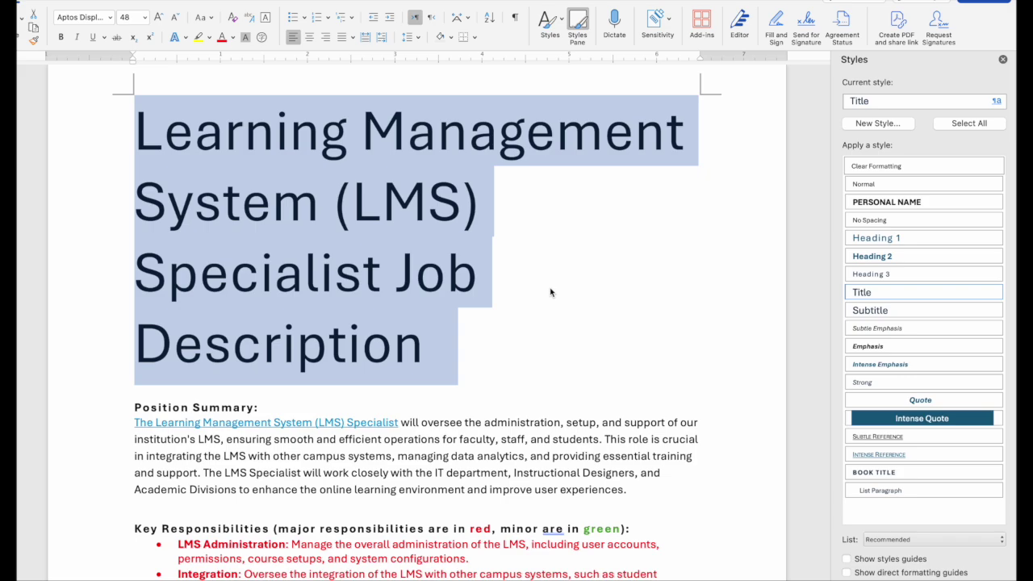
pyautogui.click(998, 293)
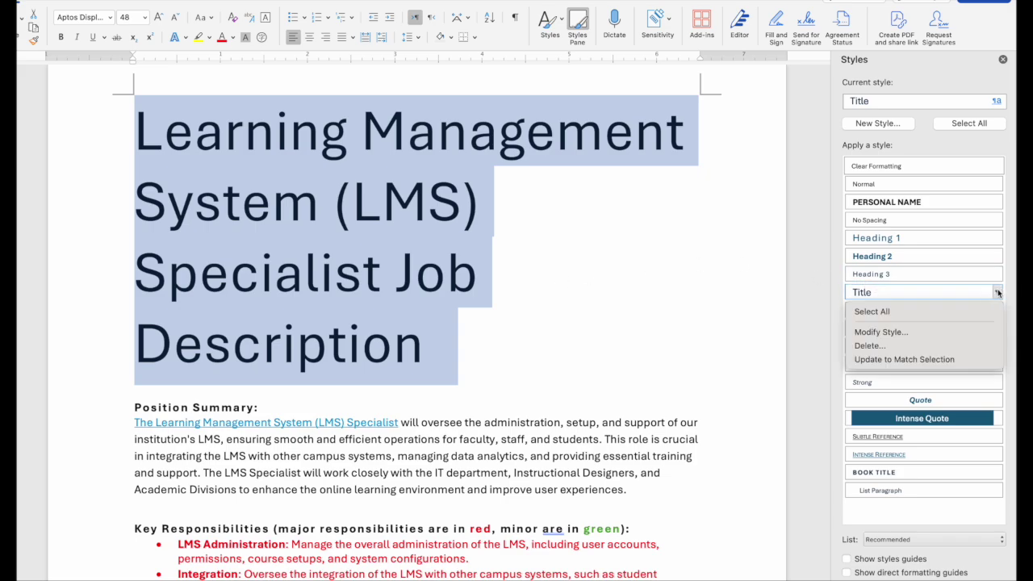
# Step: Modify the Title style to 18 pt, bold, in Accent 1 blue
pyautogui.click(916, 332)
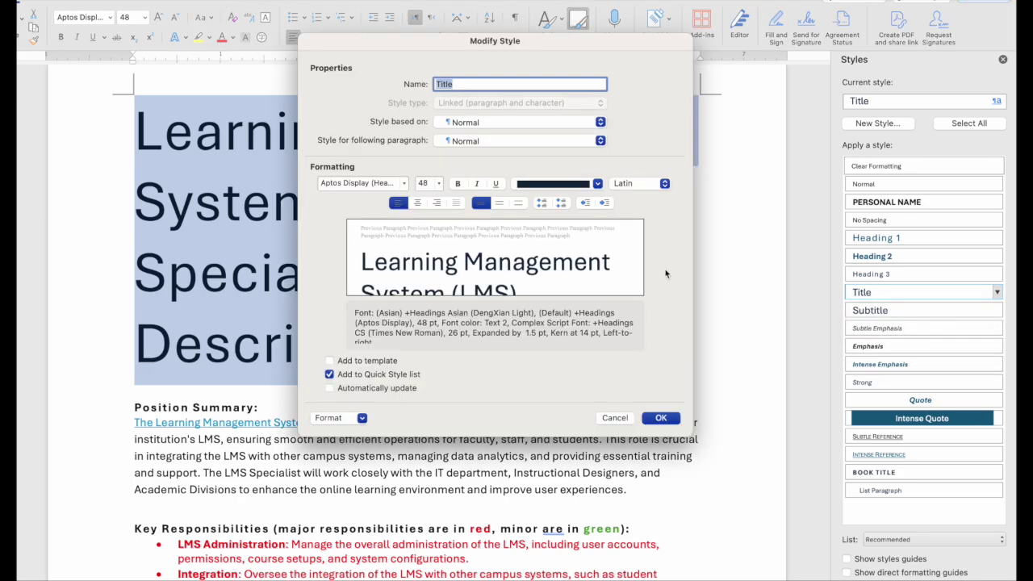
pyautogui.click(439, 183)
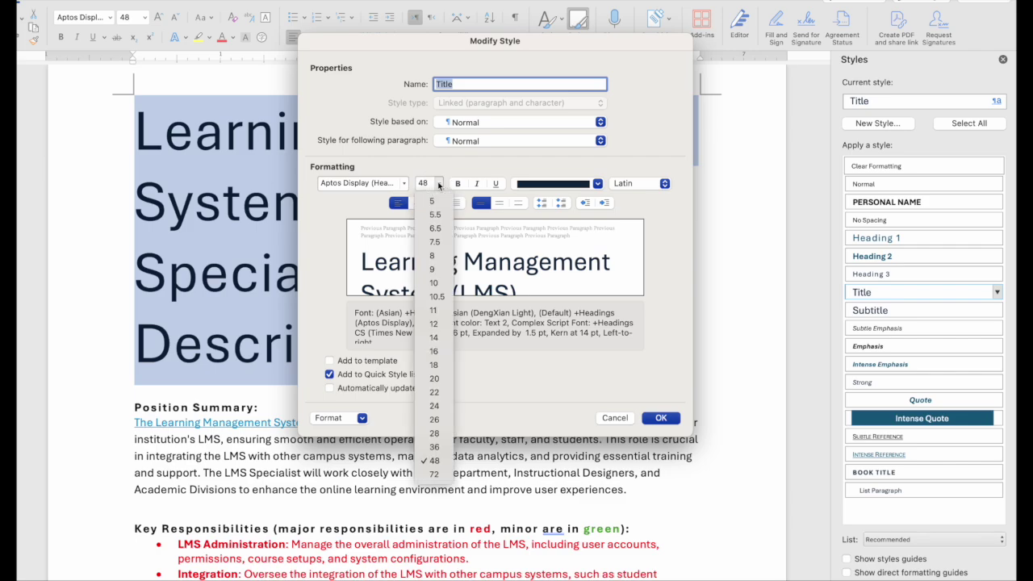
pyautogui.click(434, 365)
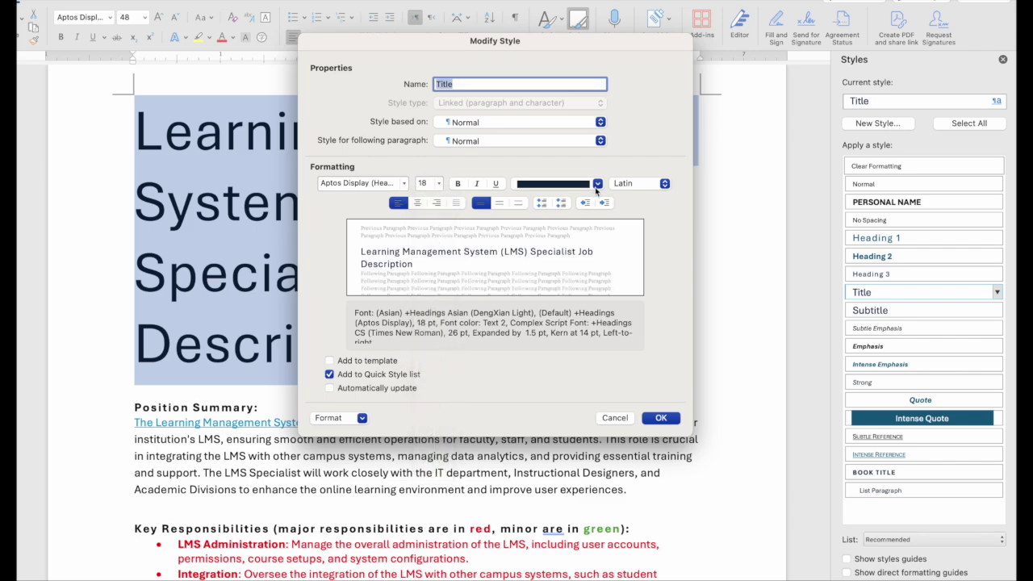
pyautogui.click(597, 184)
pyautogui.click(566, 239)
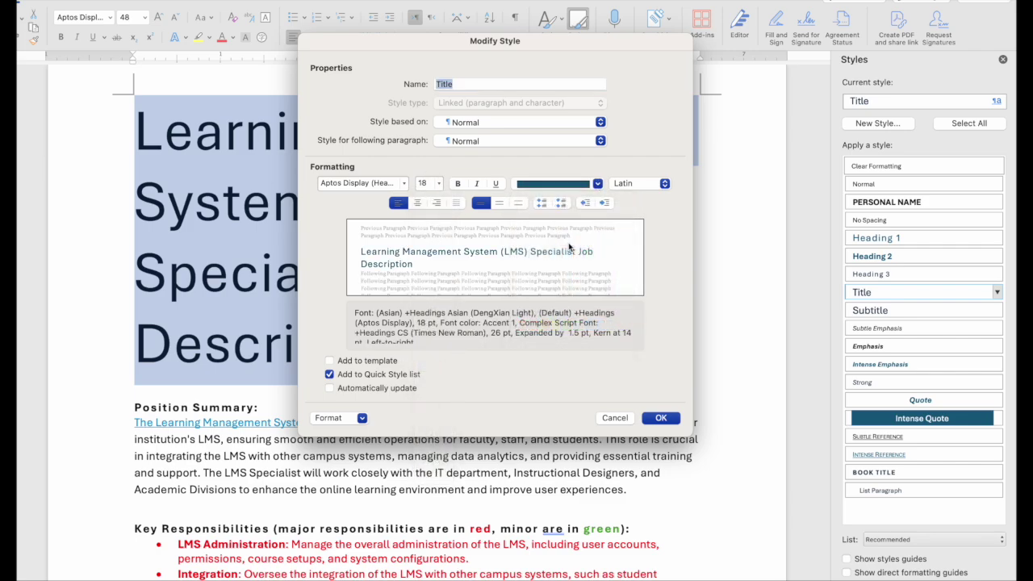
pyautogui.click(458, 184)
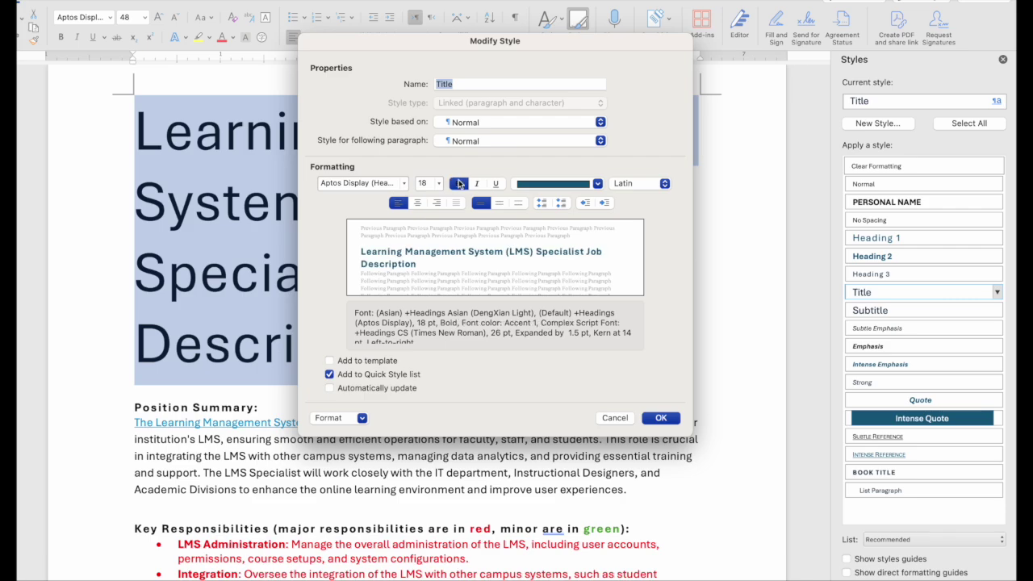
pyautogui.click(661, 418)
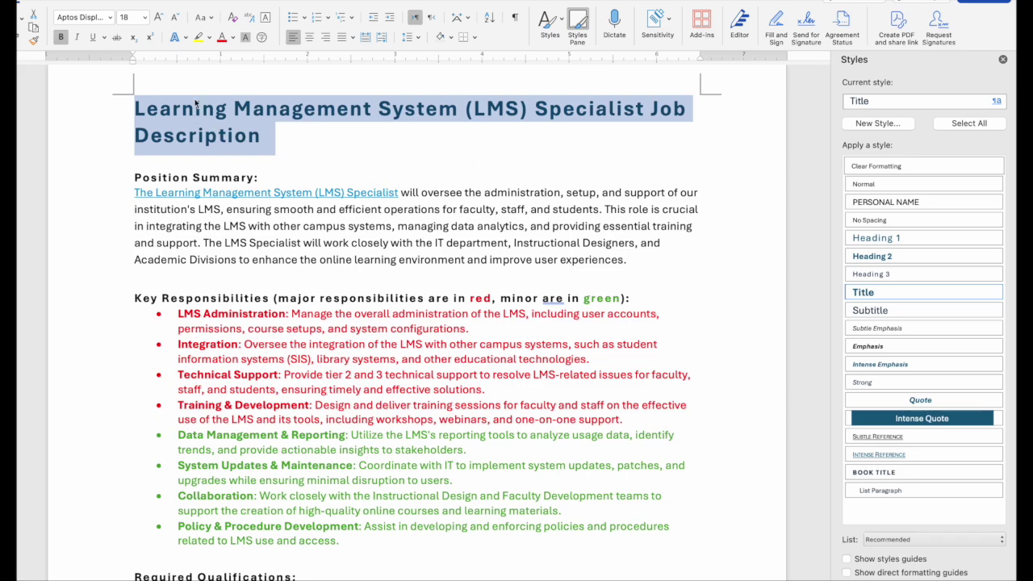
# Step: Apply the Subtitle style to the "Position Summary:" heading
pyautogui.click(270, 144)
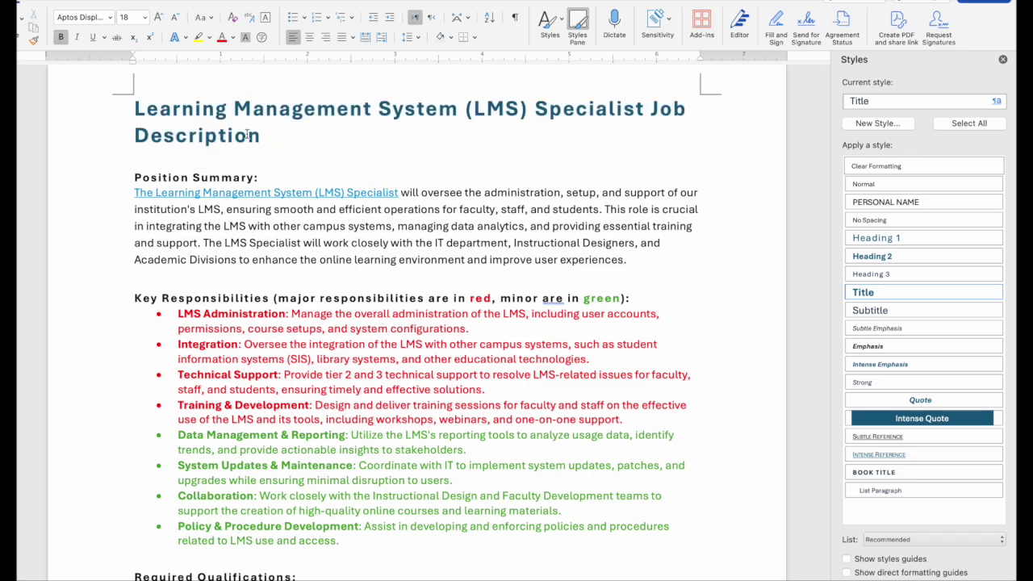
pyautogui.moveTo(136, 176); pyautogui.dragTo(274, 175)
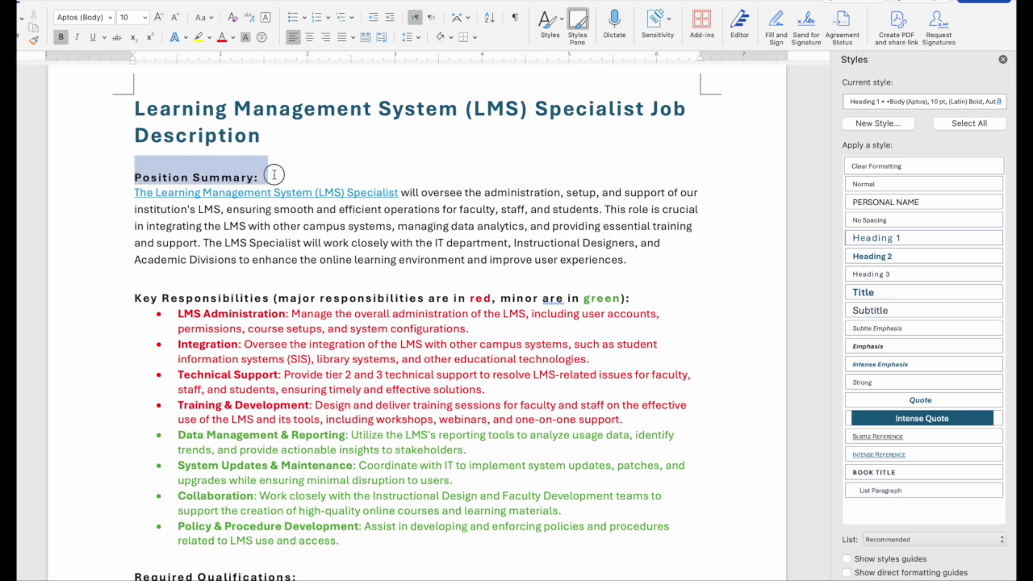
pyautogui.click(886, 312)
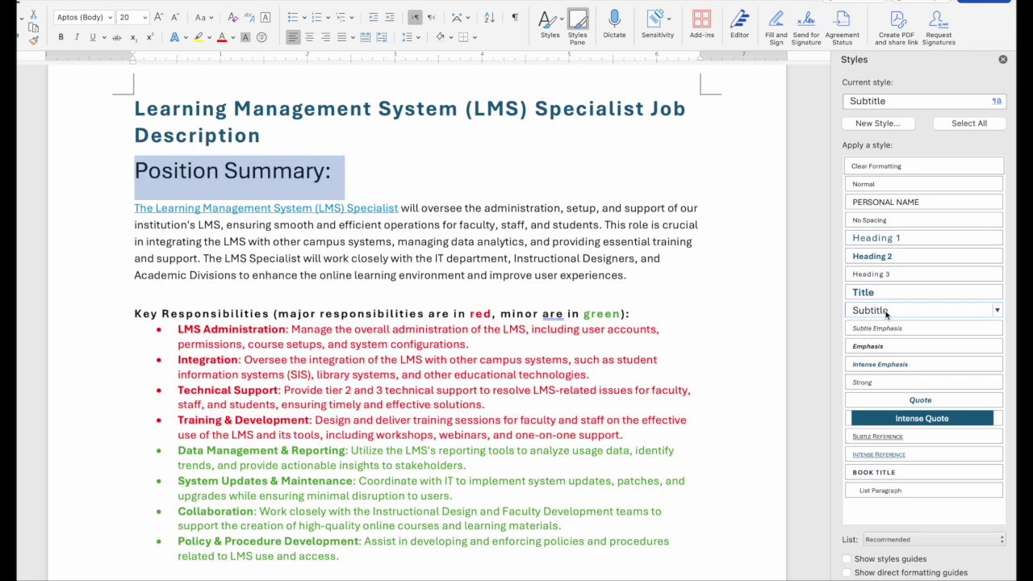
# Step: Modify the Subtitle style's font size to 14 pt
pyautogui.click(997, 311)
pyautogui.click(964, 348)
pyautogui.click(996, 310)
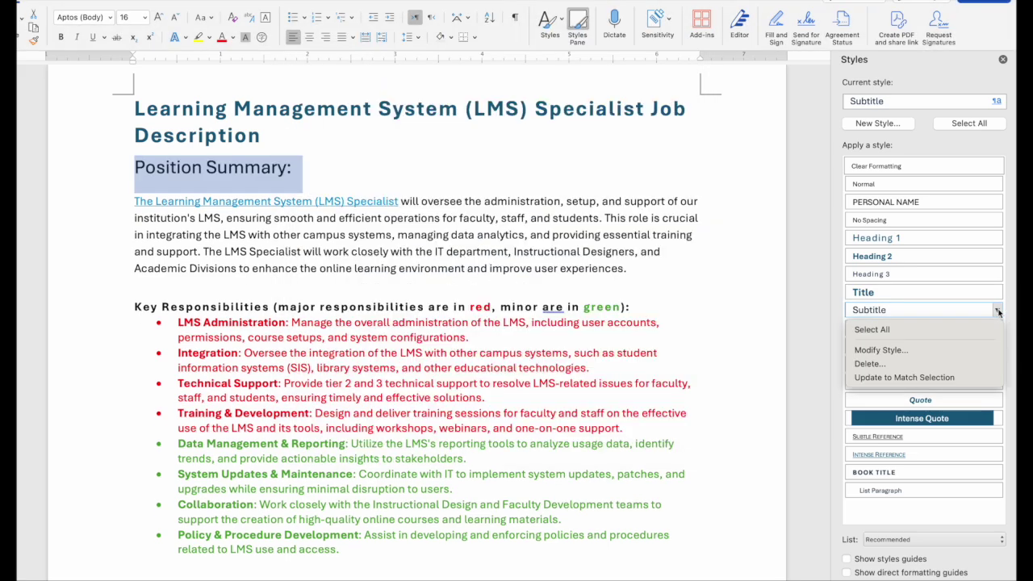
pyautogui.click(928, 349)
pyautogui.click(438, 184)
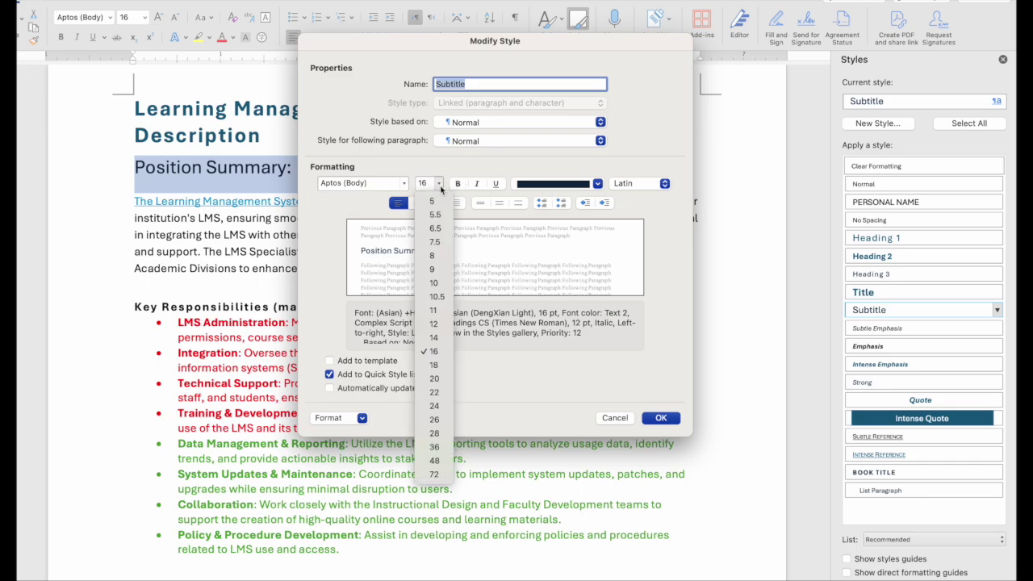
pyautogui.click(446, 338)
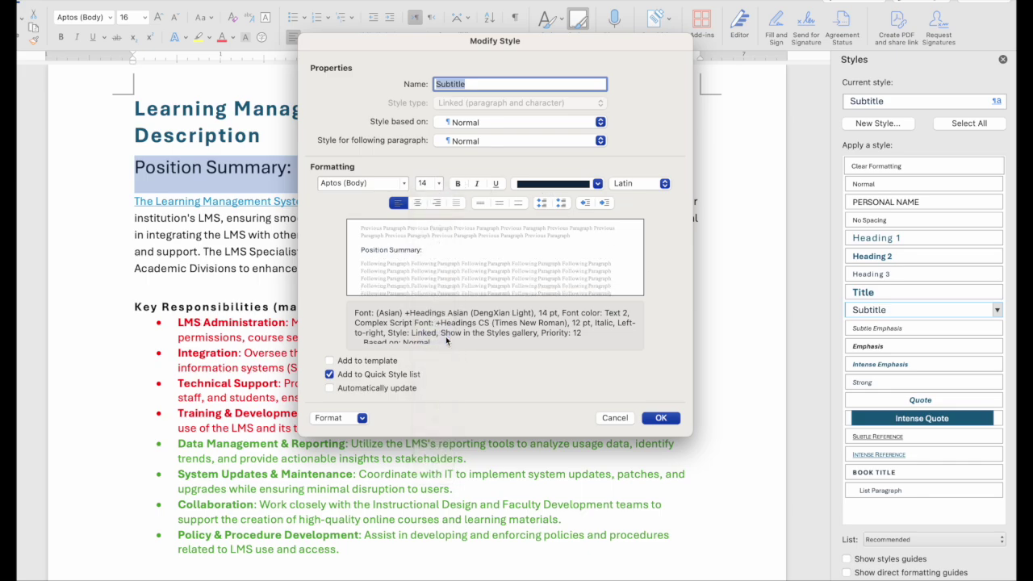
pyautogui.click(670, 420)
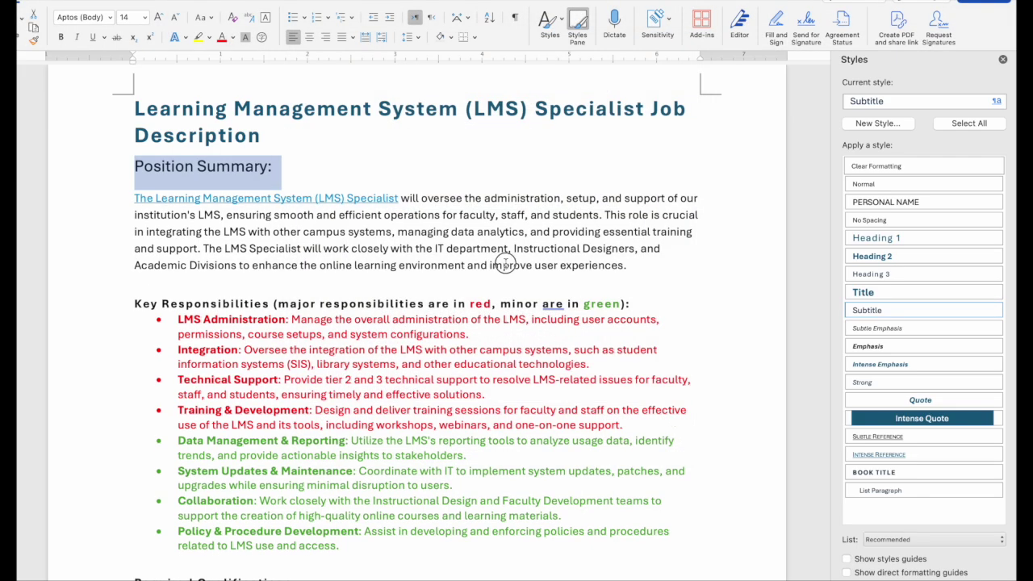
pyautogui.click(503, 265)
# Step: Apply the Normal style to the whole Position Summary paragraph
pyautogui.moveTo(655, 266); pyautogui.dragTo(134, 202)
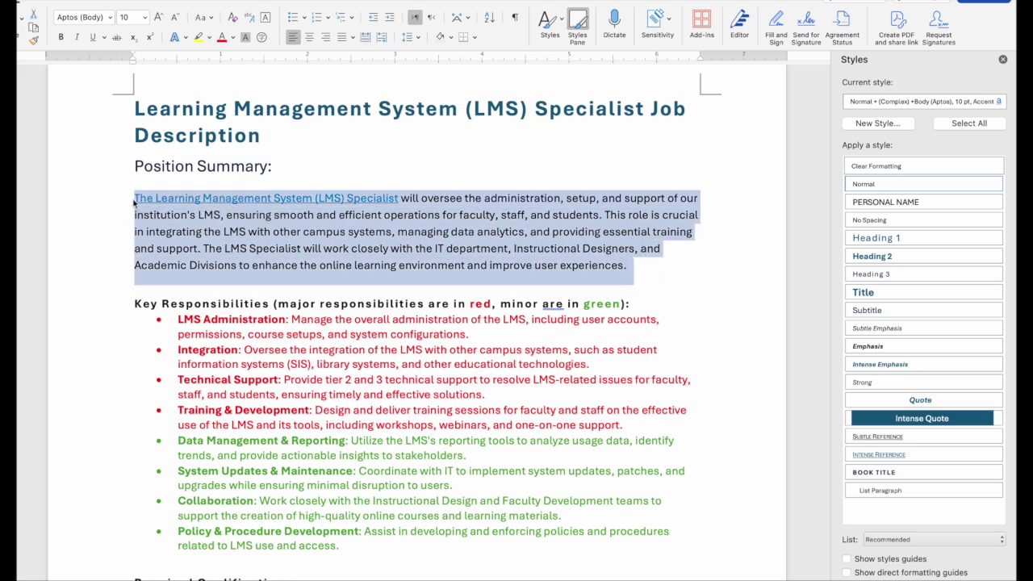
pyautogui.click(874, 185)
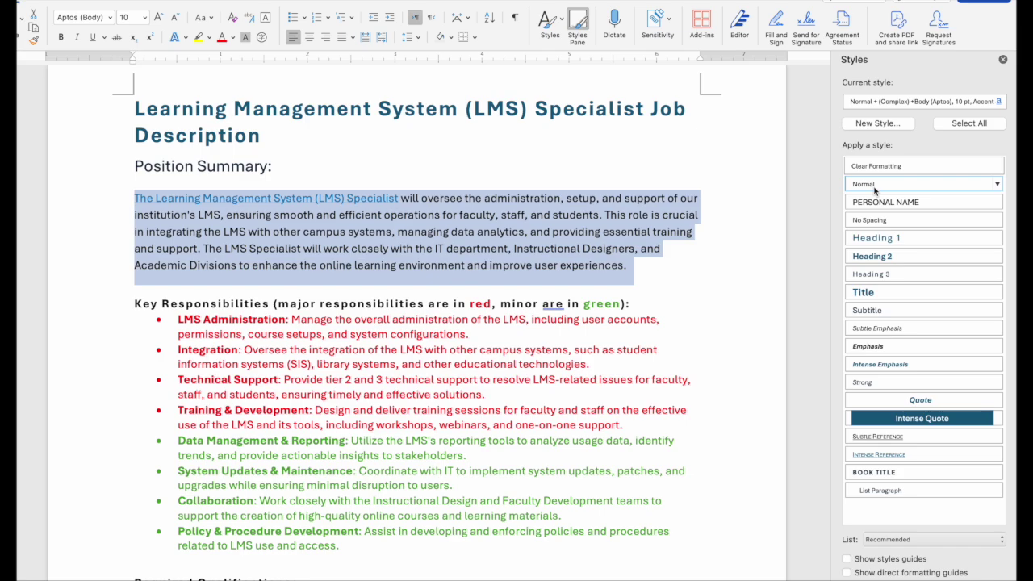
pyautogui.click(389, 325)
pyautogui.scroll(1, 387, 308)
pyautogui.scroll(-1, 387, 307)
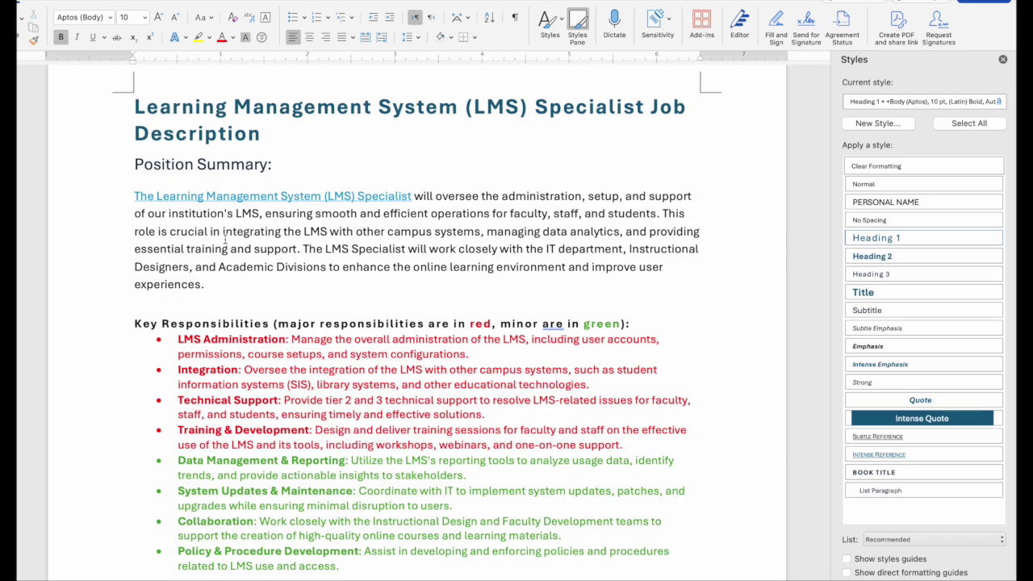
pyautogui.scroll(-1, 484, 266)
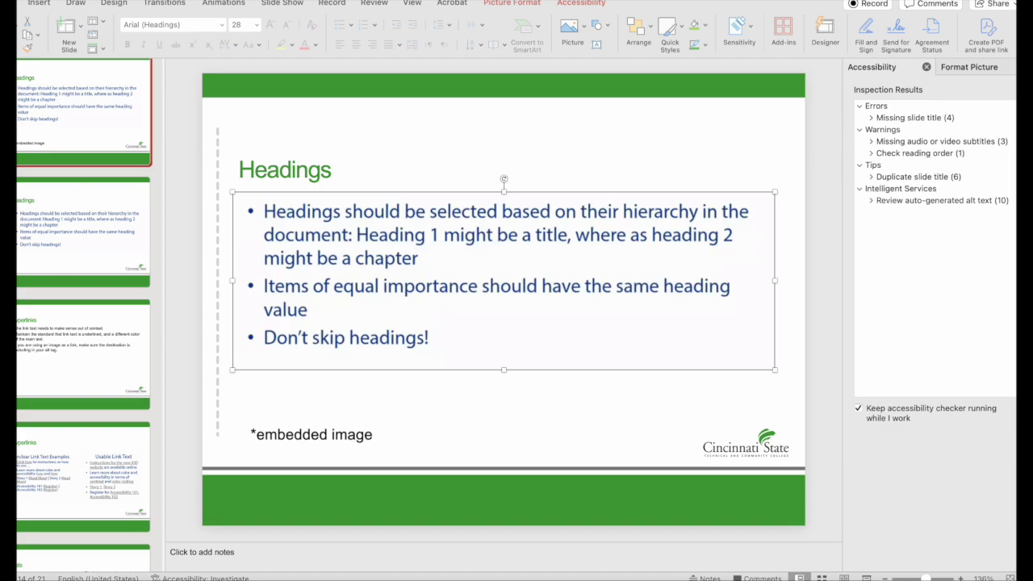
# Step: Nudge the bulleted text box on the PowerPoint Headings slide slightly lower
pyautogui.click(426, 226)
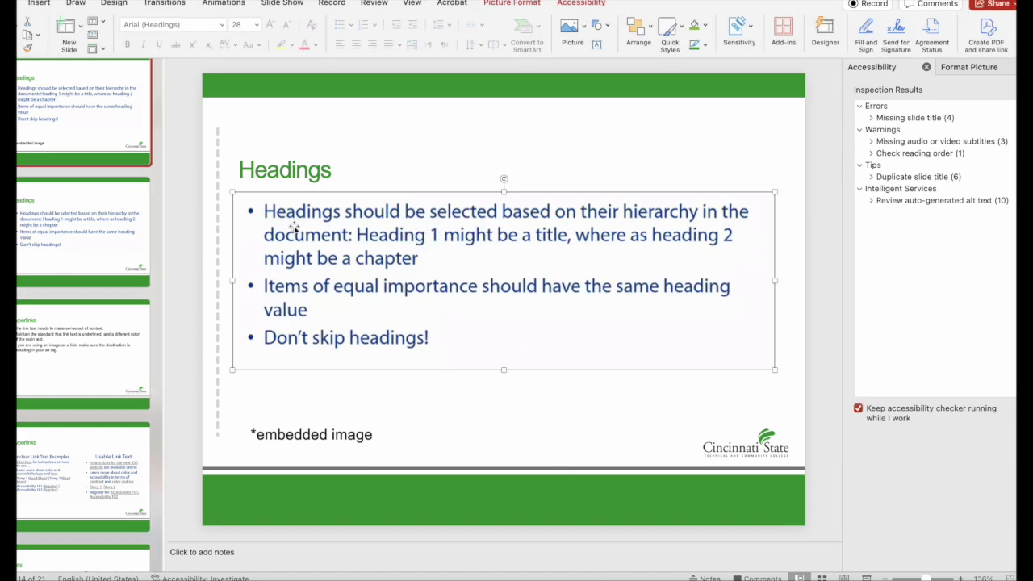
pyautogui.moveTo(267, 210)
pyautogui.mouseDown()
pyautogui.moveTo(316, 242)
pyautogui.moveTo(261, 211)
pyautogui.mouseUp()
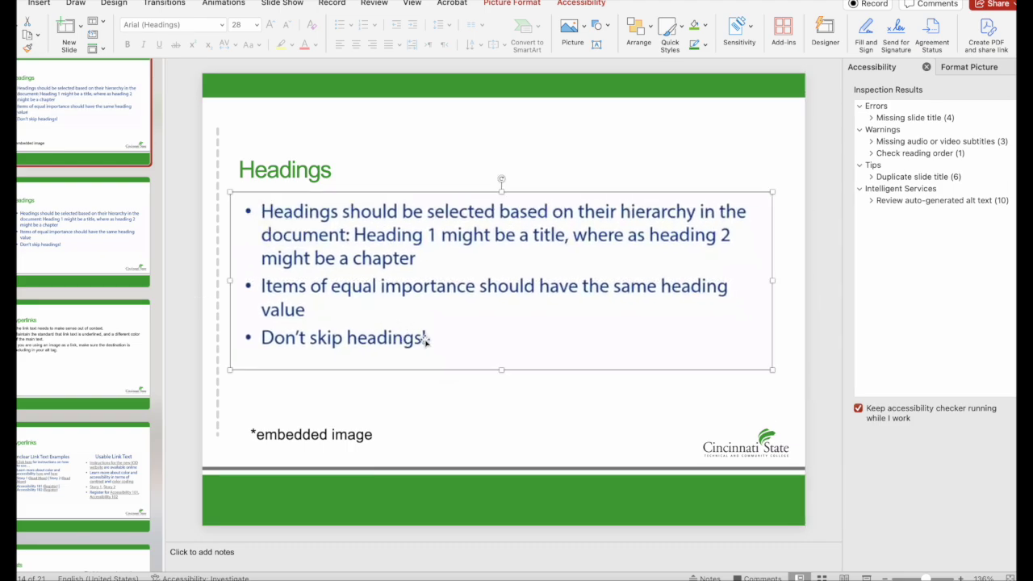
pyautogui.moveTo(388, 266)
pyautogui.mouseDown()
pyautogui.moveTo(387, 279)
pyautogui.moveTo(383, 260)
pyautogui.mouseUp()
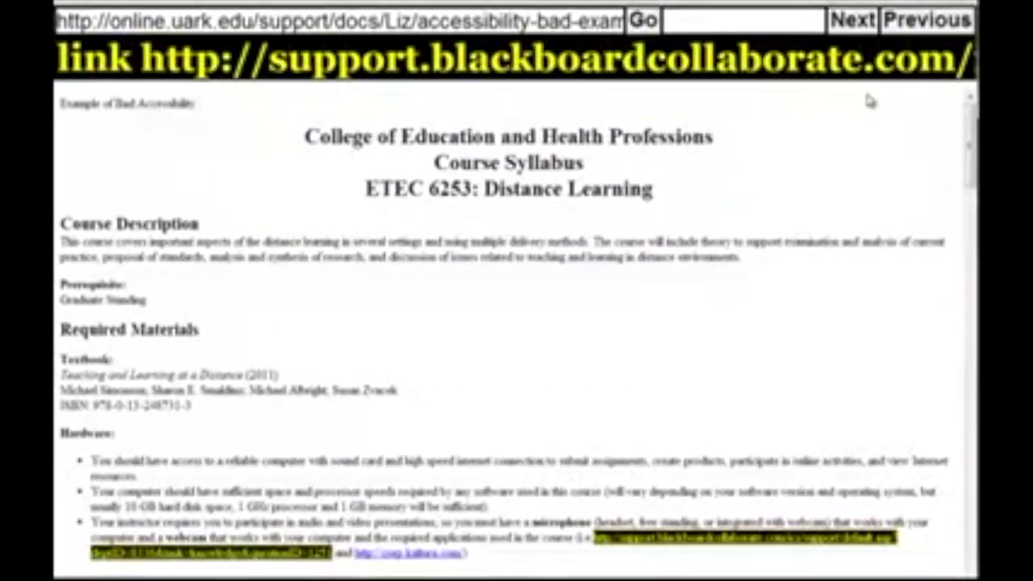
# Step: Scroll the ETEC 6253 syllabus page while its long raw link URL is read aloud
pyautogui.scroll(-2, 876, 121)
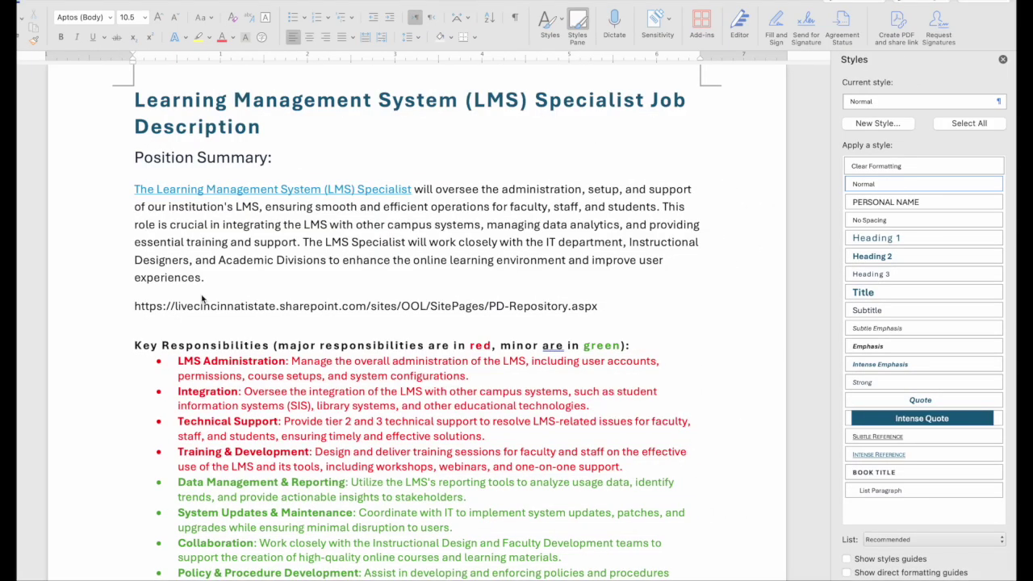
# Step: Turn the raw SharePoint URL into a link reading 'Professional Developments Repository' and add an empty line below
pyautogui.click(134, 308)
pyautogui.moveTo(134, 308); pyautogui.dragTo(595, 308)
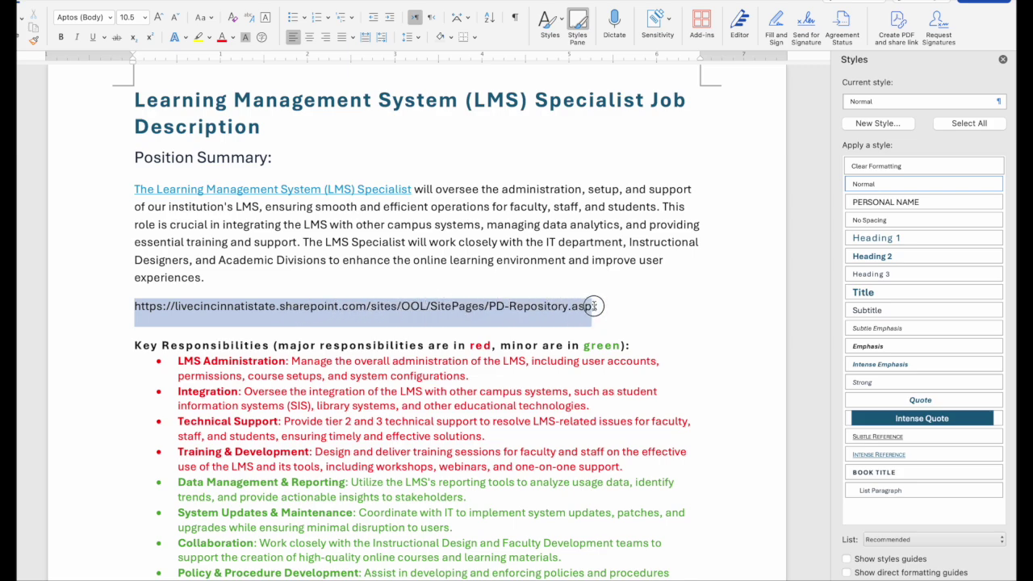
pyautogui.moveTo(597, 305); pyautogui.dragTo(597, 308)
pyautogui.rightClick(554, 306)
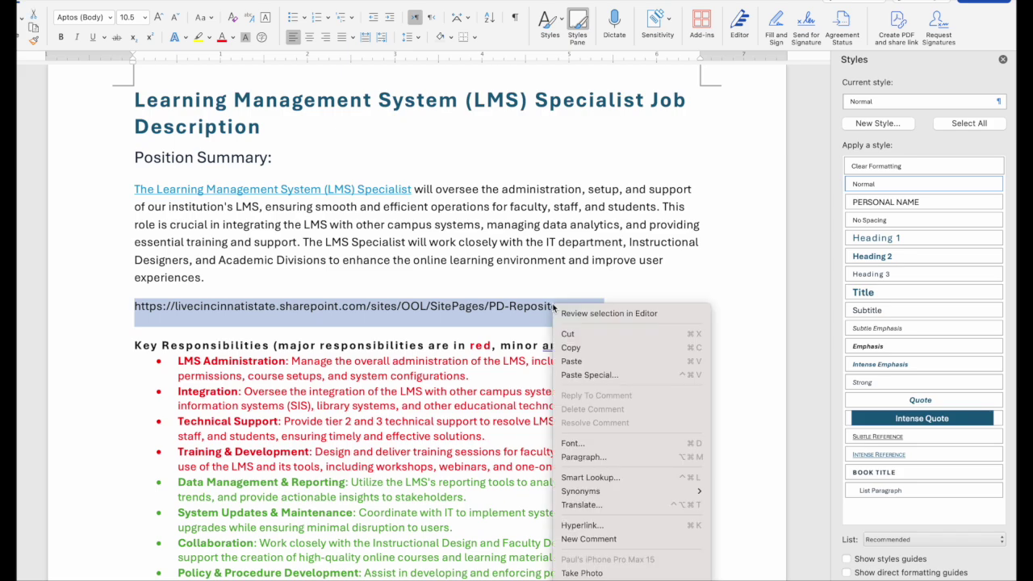
pyautogui.click(601, 528)
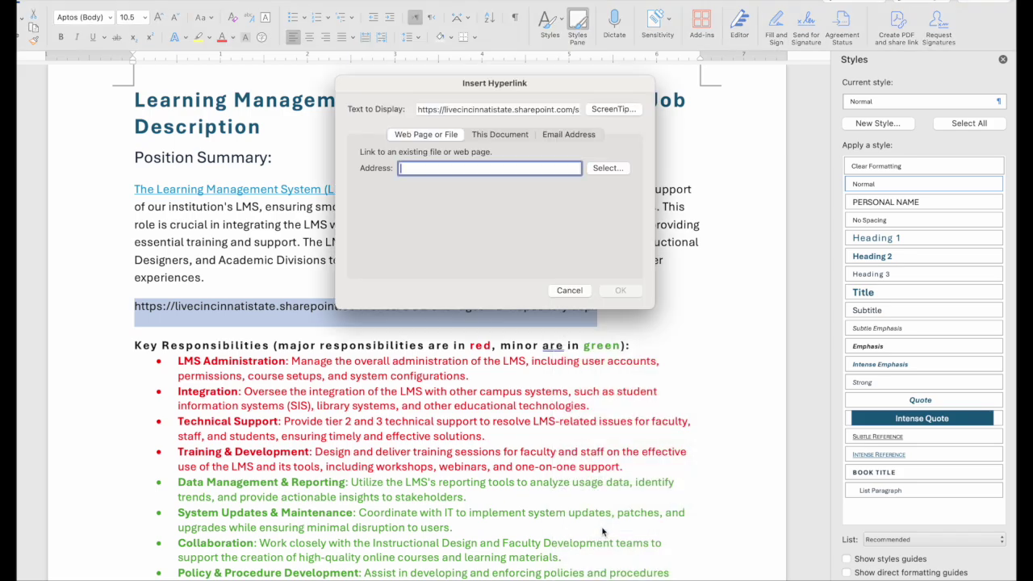
pyautogui.press('super+v')
pyautogui.hotkey('shift', 'Tab')
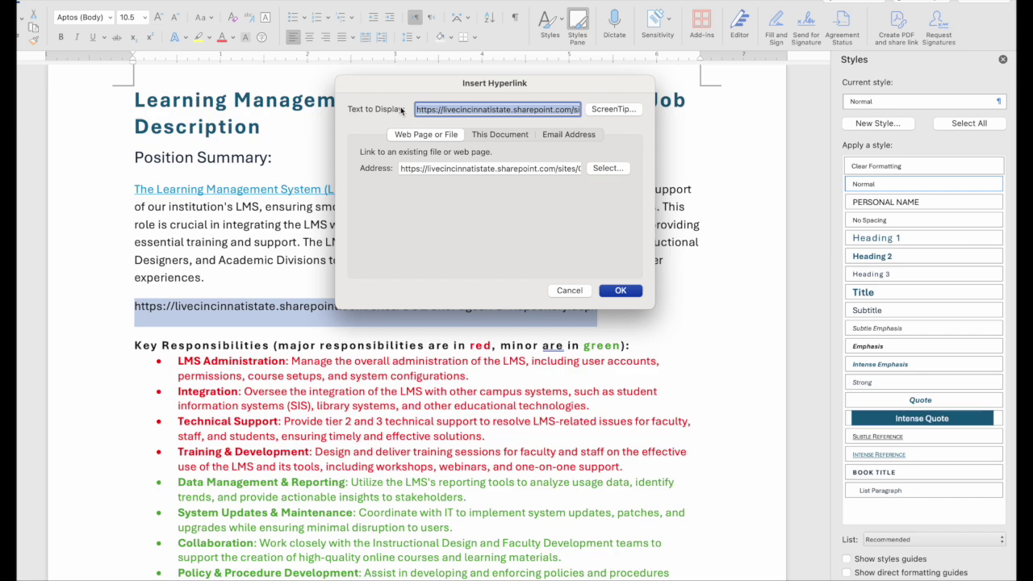
pyautogui.write('Prof')
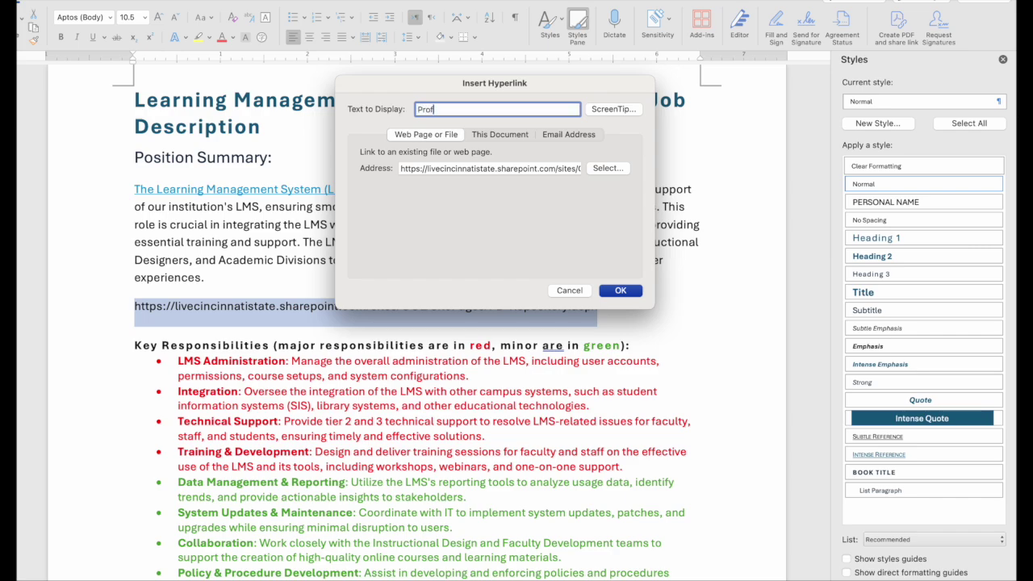
pyautogui.write('essional Developments Repository')
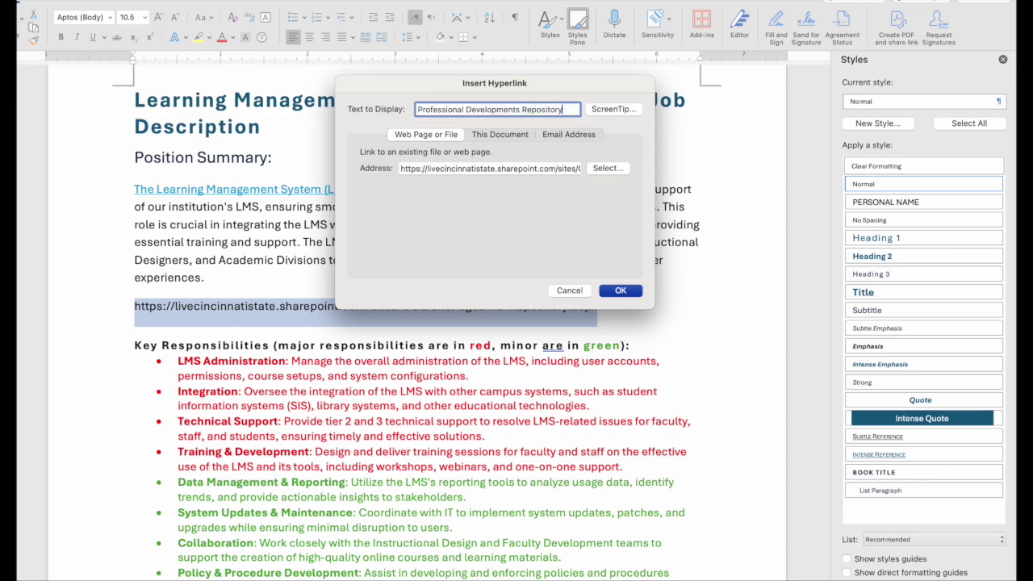
pyautogui.press('Return')
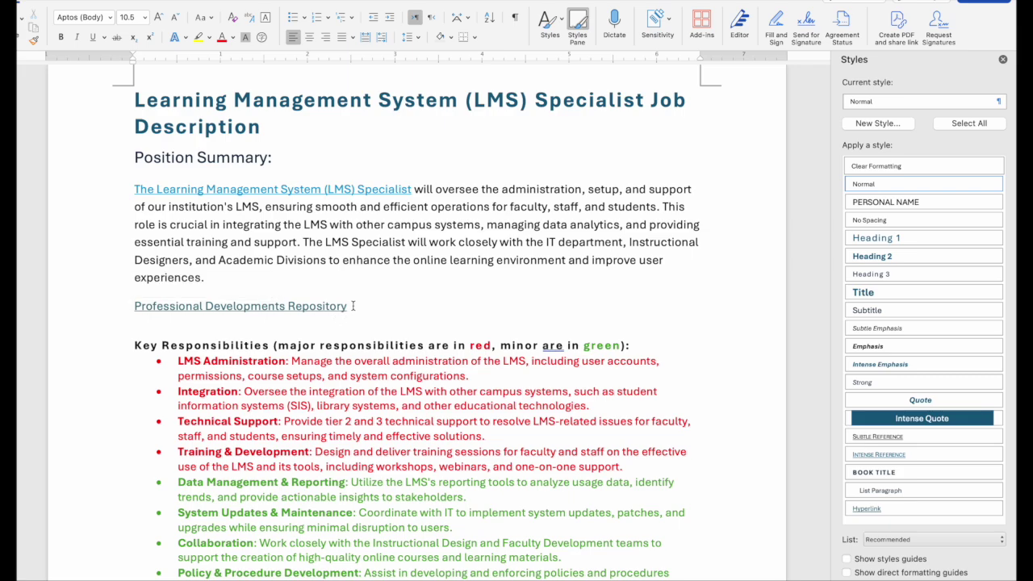
pyautogui.press('Return')
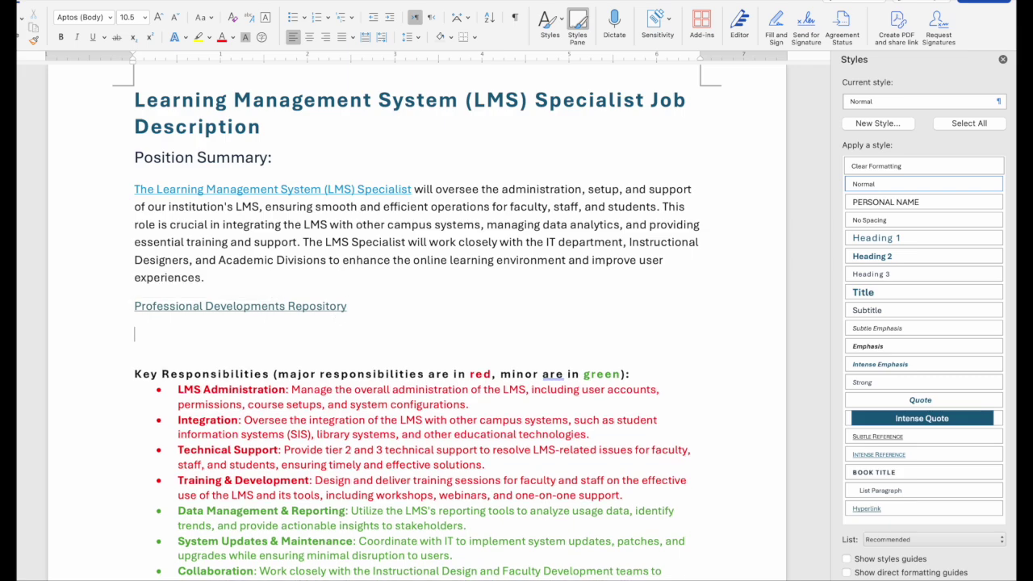
# Step: Paste the raw URL below the link and make 'The Learning Management System (LMS) Specialist' plain black, not underlined
pyautogui.write('https://cincinnatistate.sharepoint.com/sites/COL/SitePages/PD-Repository.aspx')
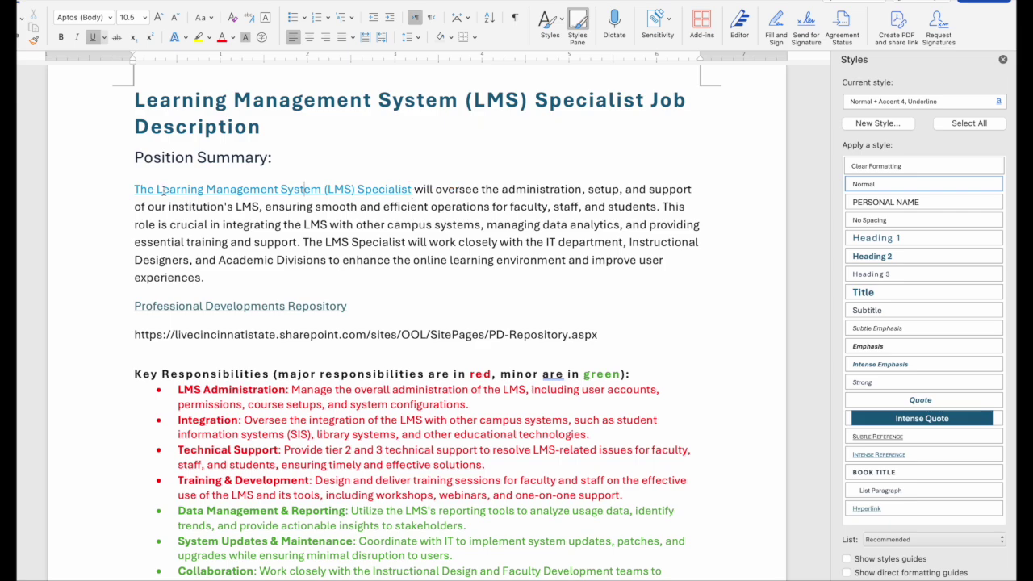
pyautogui.moveTo(132, 189); pyautogui.dragTo(414, 189)
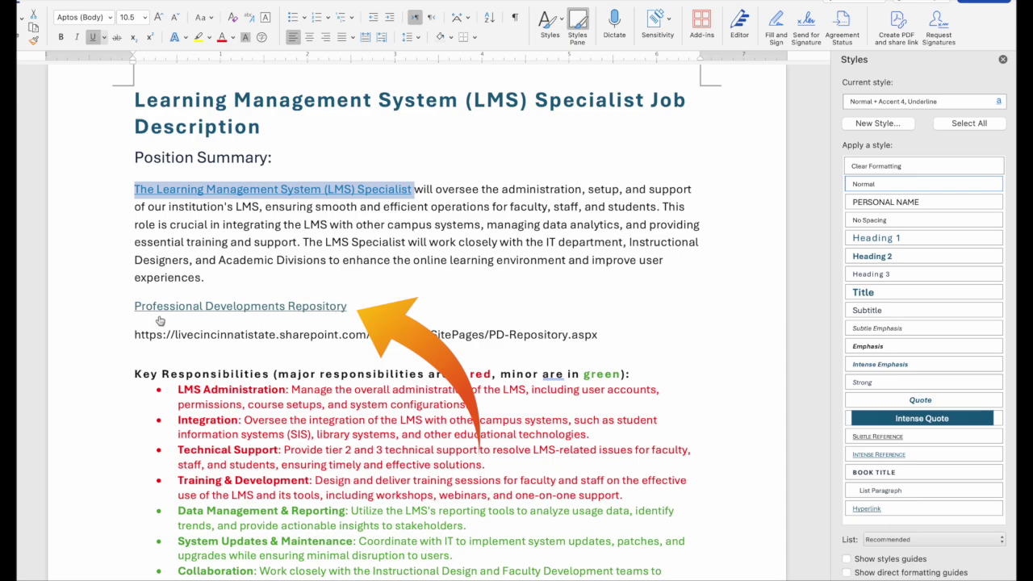
pyautogui.press('super+b')
pyautogui.press('super+b')
pyautogui.click(93, 38)
pyautogui.click(182, 37)
pyautogui.click(230, 37)
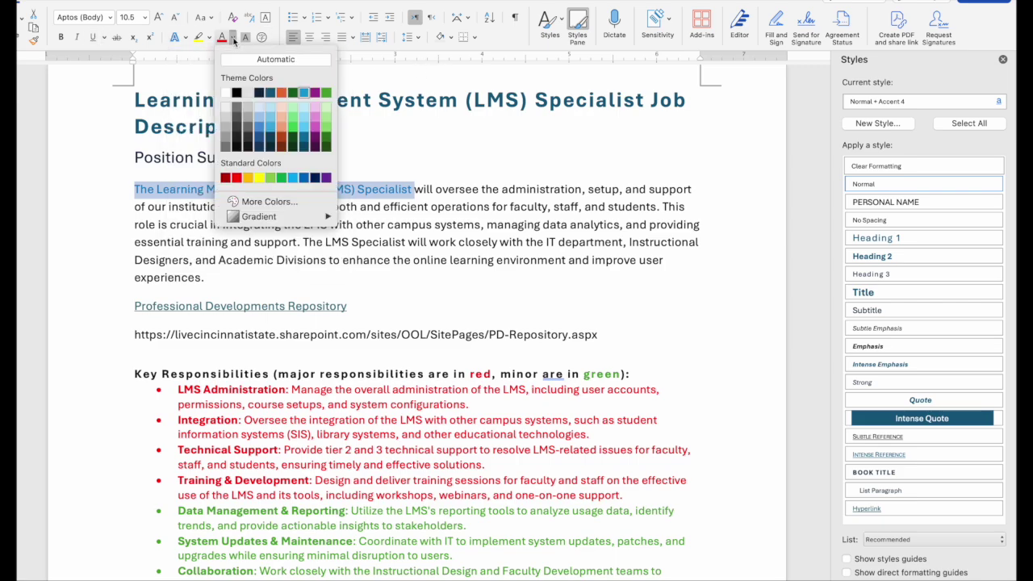
pyautogui.click(234, 94)
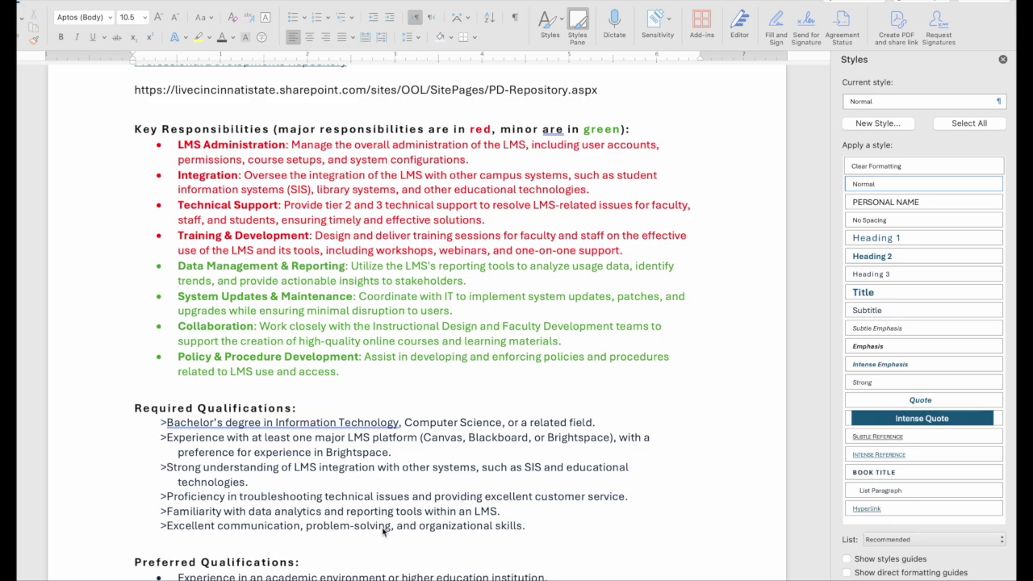
# Step: Format the six Required Qualifications lines as a bulleted list
pyautogui.rightClick(167, 422)
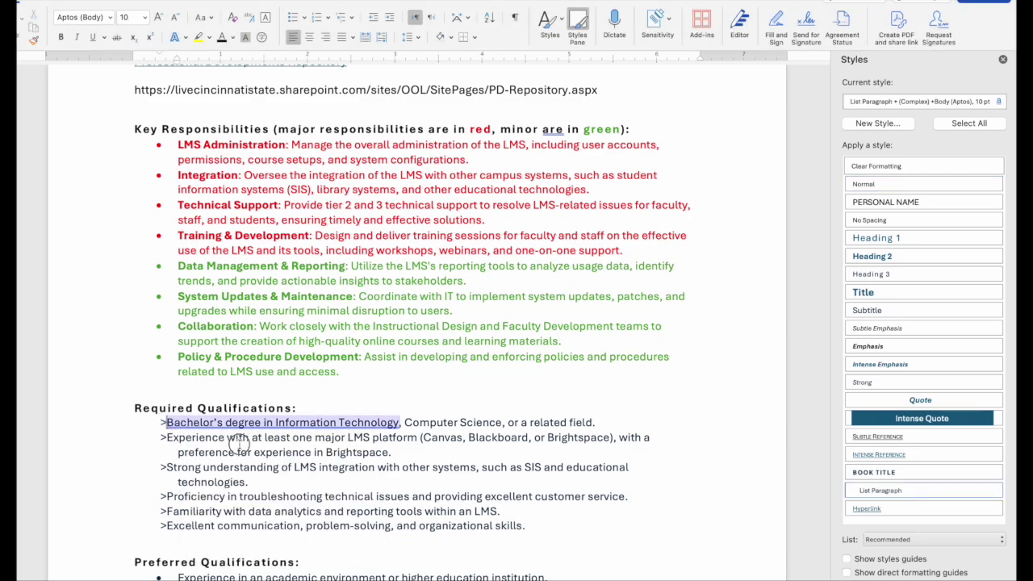
pyautogui.click(526, 527)
pyautogui.moveTo(529, 529); pyautogui.dragTo(157, 423)
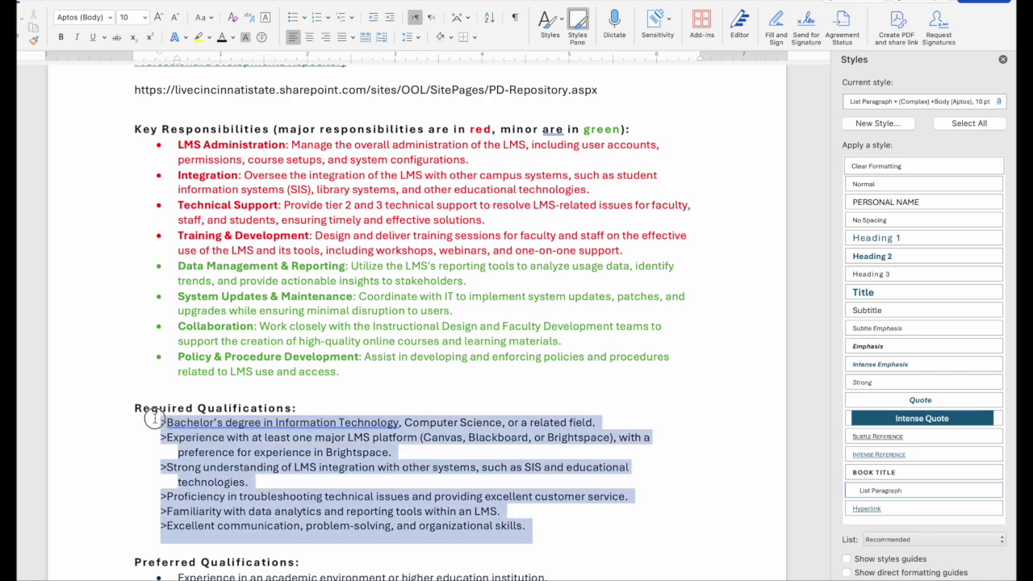
pyautogui.click(293, 19)
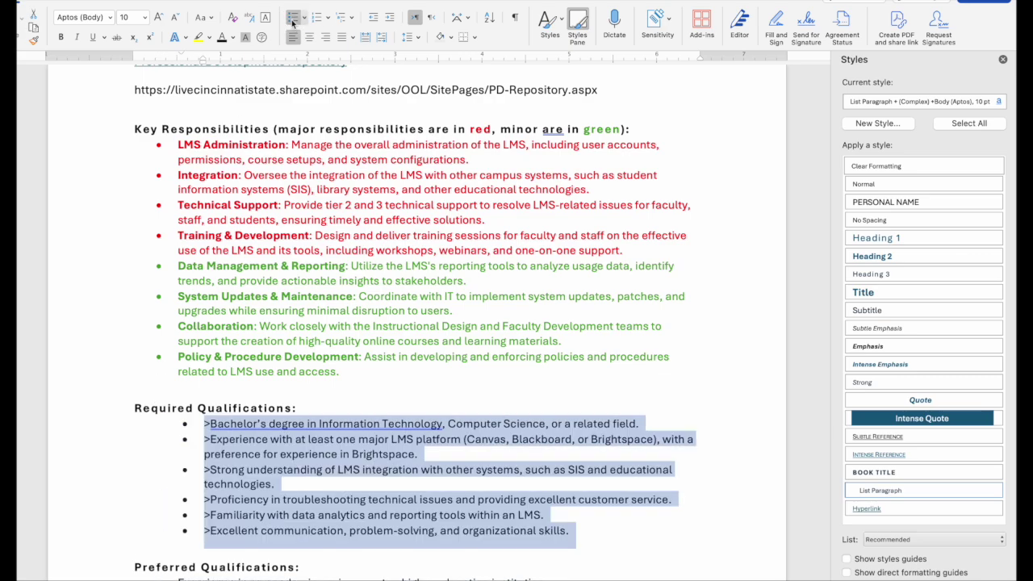
# Step: Delete the leading > from each of the six bulleted qualification lines
pyautogui.click(211, 428)
pyautogui.press('BackSpace')
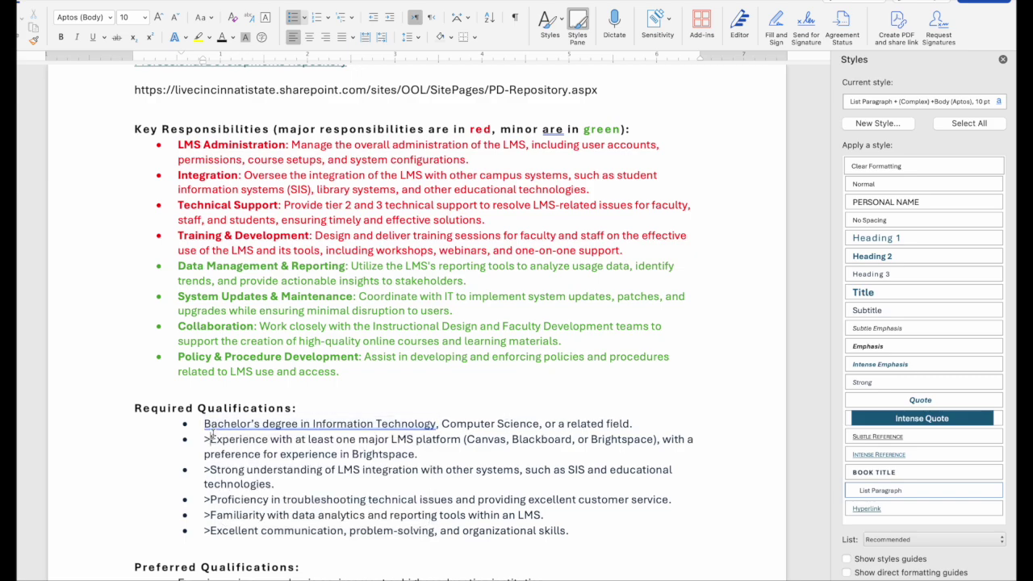
pyautogui.click(211, 438)
pyautogui.press('BackSpace')
pyautogui.click(209, 470)
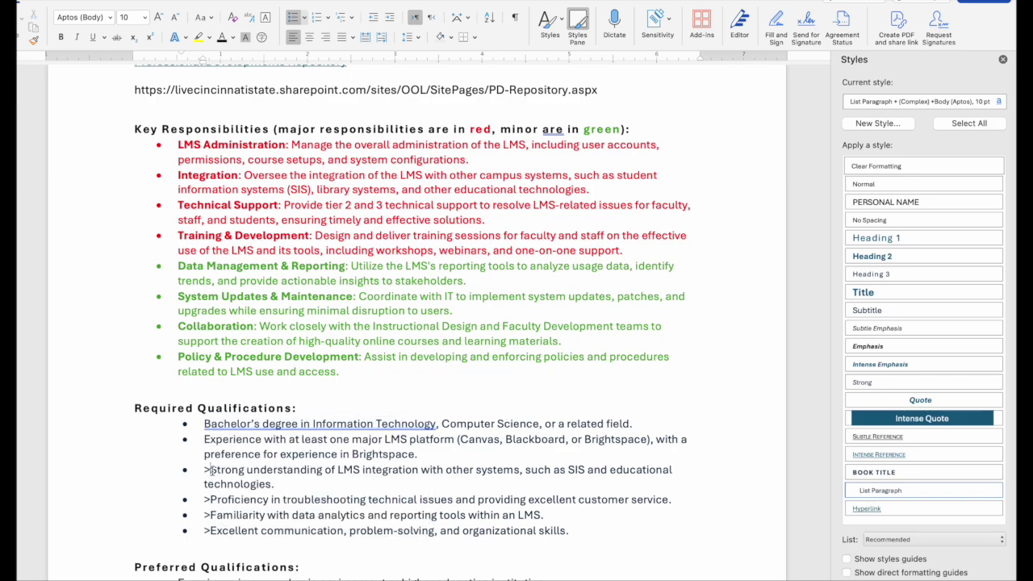
pyautogui.press('BackSpace')
pyautogui.click(211, 500)
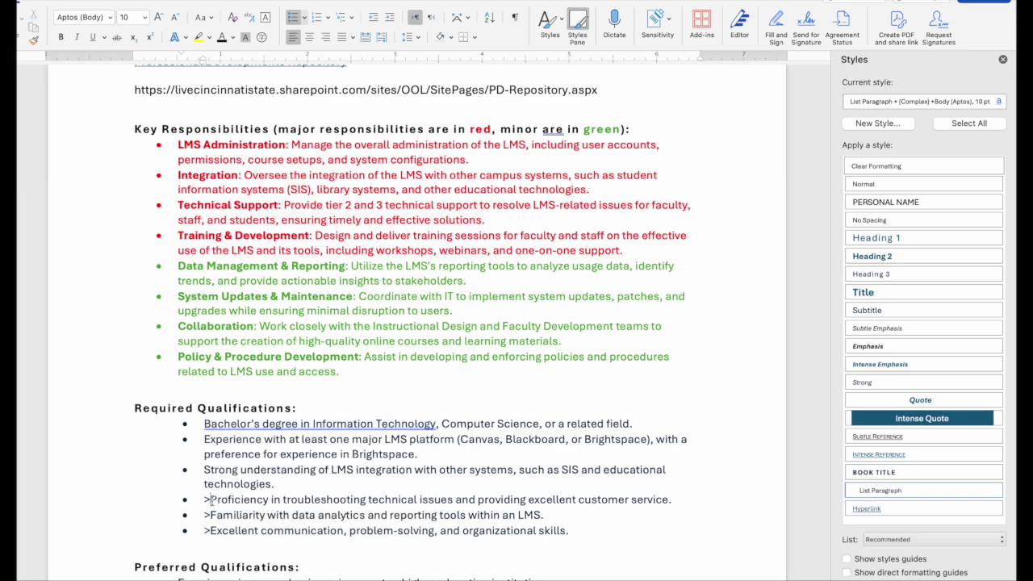
pyautogui.press('BackSpace')
pyautogui.click(210, 515)
pyautogui.press('BackSpace')
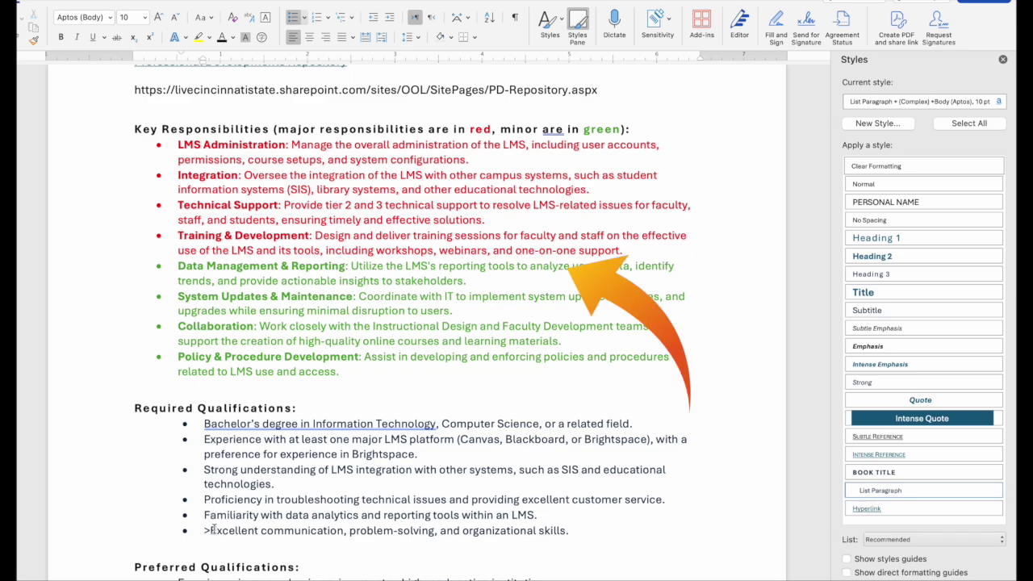
pyautogui.press('BackSpace')
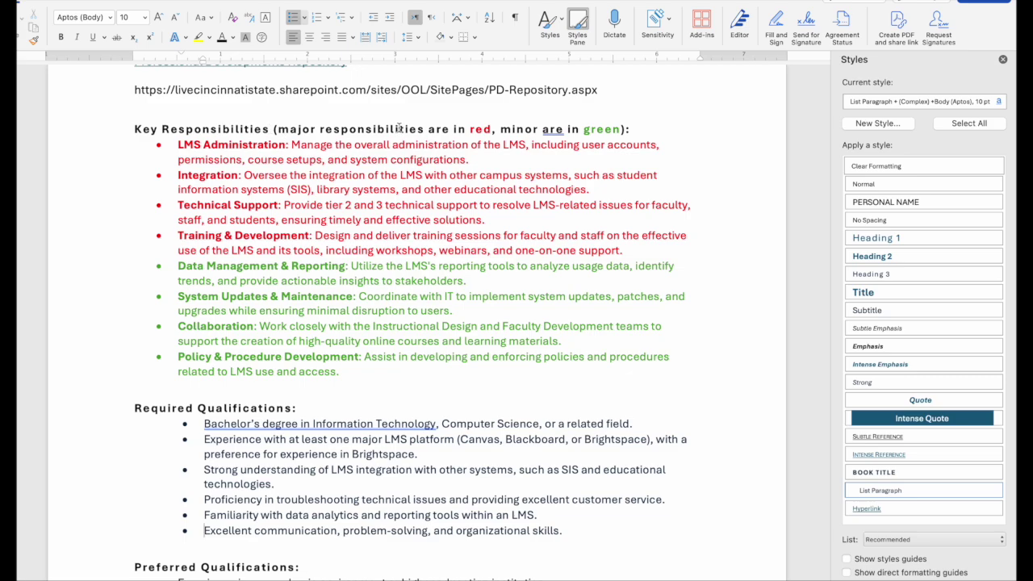
pyautogui.doubleClick(544, 129)
pyautogui.click(590, 129)
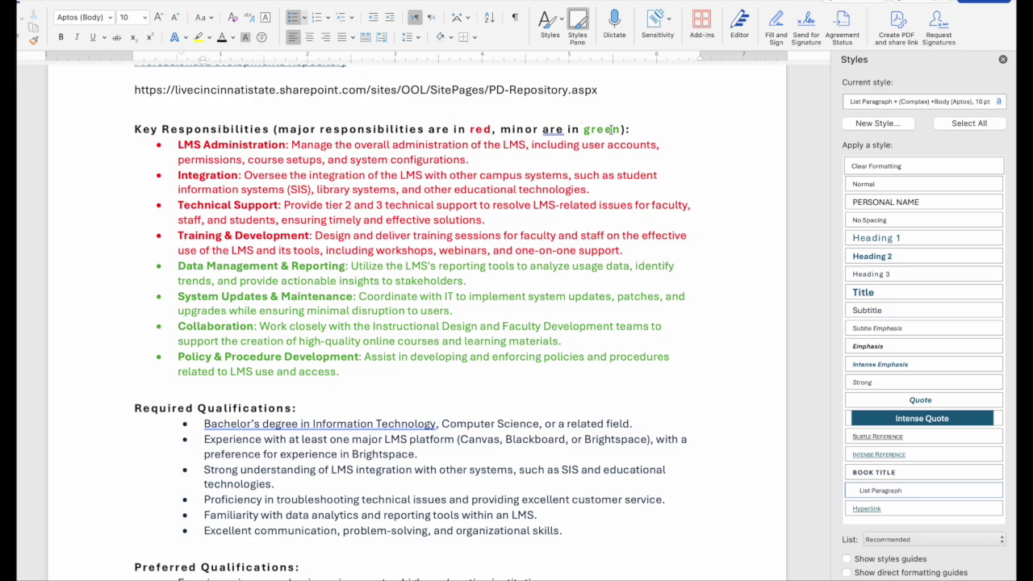